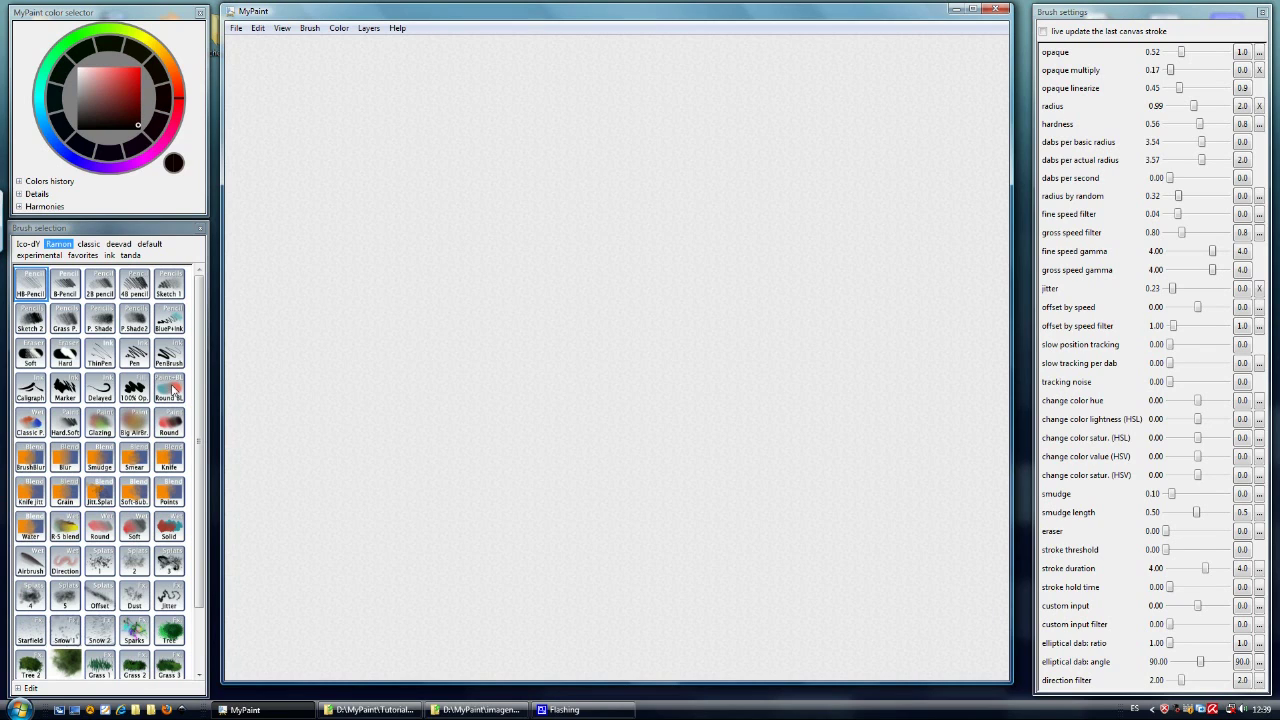
# Expand the brush editing section and paint layered dark test strokes with the Round BL brush on the canvas
pyautogui.click(170, 389)
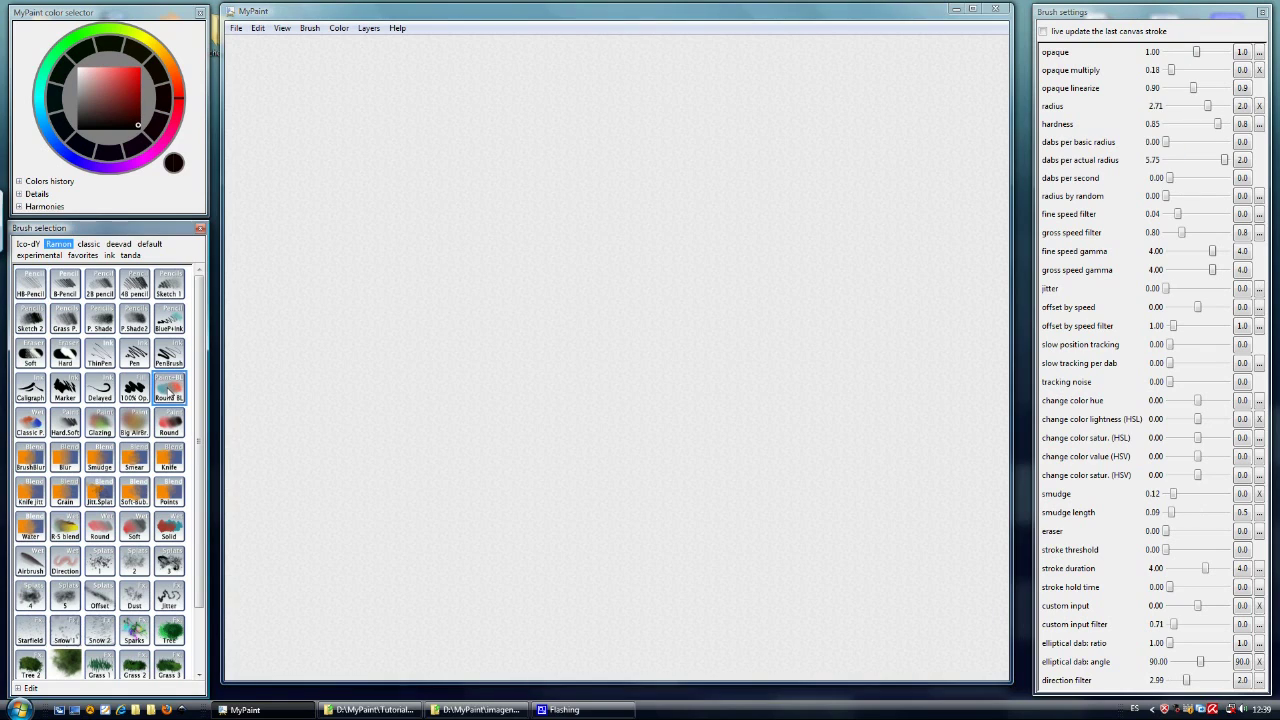
pyautogui.click(18, 688)
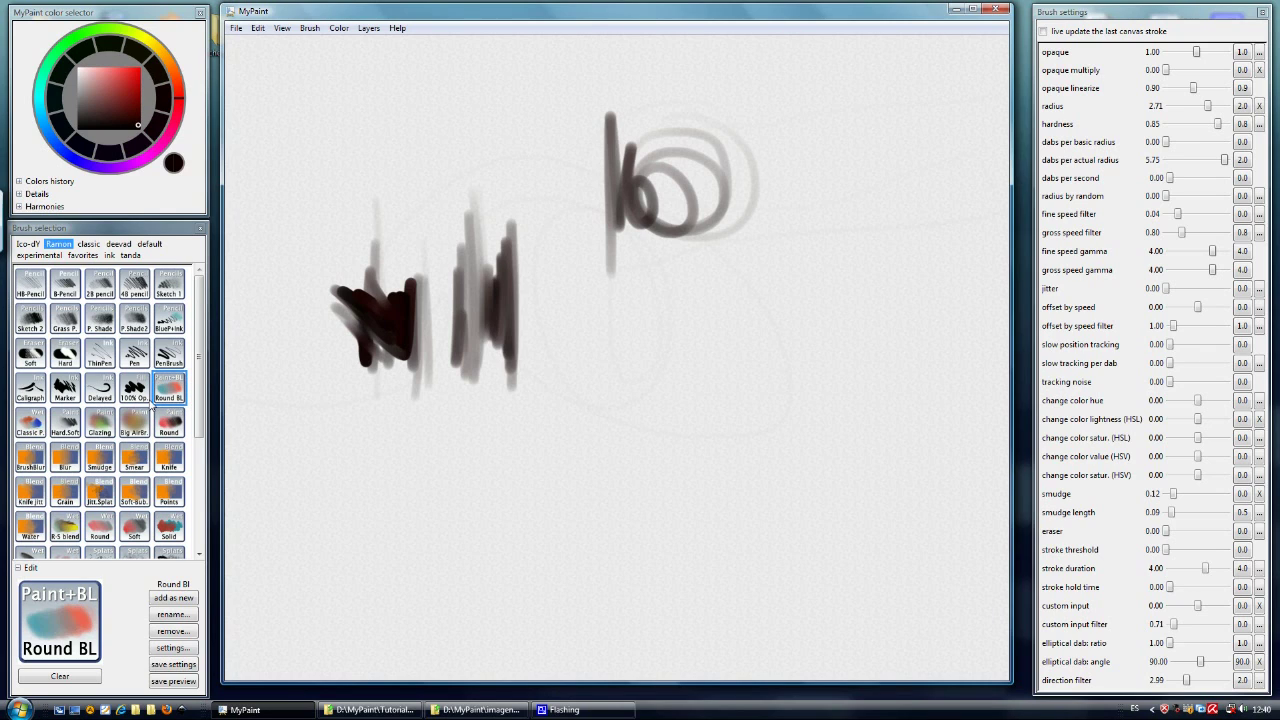
pyautogui.moveTo(330, 333)
pyautogui.mouseDown()
pyautogui.moveTo(335, 320)
pyautogui.moveTo(320, 335)
pyautogui.moveTo(295, 310)
pyautogui.moveTo(280, 330)
pyautogui.moveTo(248, 320)
pyautogui.mouseUp()
pyautogui.moveTo(260, 368)
pyautogui.mouseDown()
pyautogui.moveTo(345, 388)
pyautogui.moveTo(378, 358)
pyautogui.moveTo(396, 372)
pyautogui.moveTo(315, 362)
pyautogui.moveTo(378, 346)
pyautogui.moveTo(310, 266)
pyautogui.moveTo(342, 336)
pyautogui.moveTo(302, 228)
pyautogui.moveTo(345, 300)
pyautogui.moveTo(375, 290)
pyautogui.moveTo(408, 222)
pyautogui.moveTo(410, 290)
pyautogui.moveTo(418, 165)
pyautogui.mouseUp()
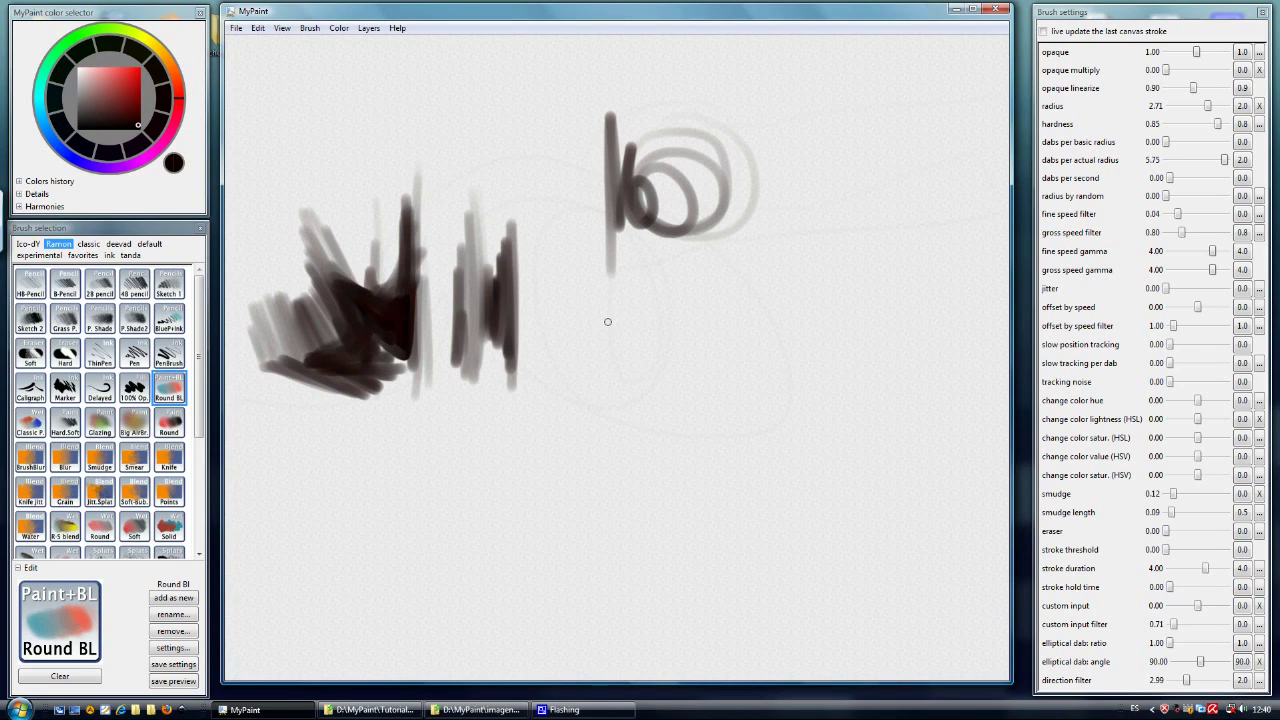
# Paint short dark strokes above and beside the first patch with the Classic Paint brush
pyautogui.click(35, 424)
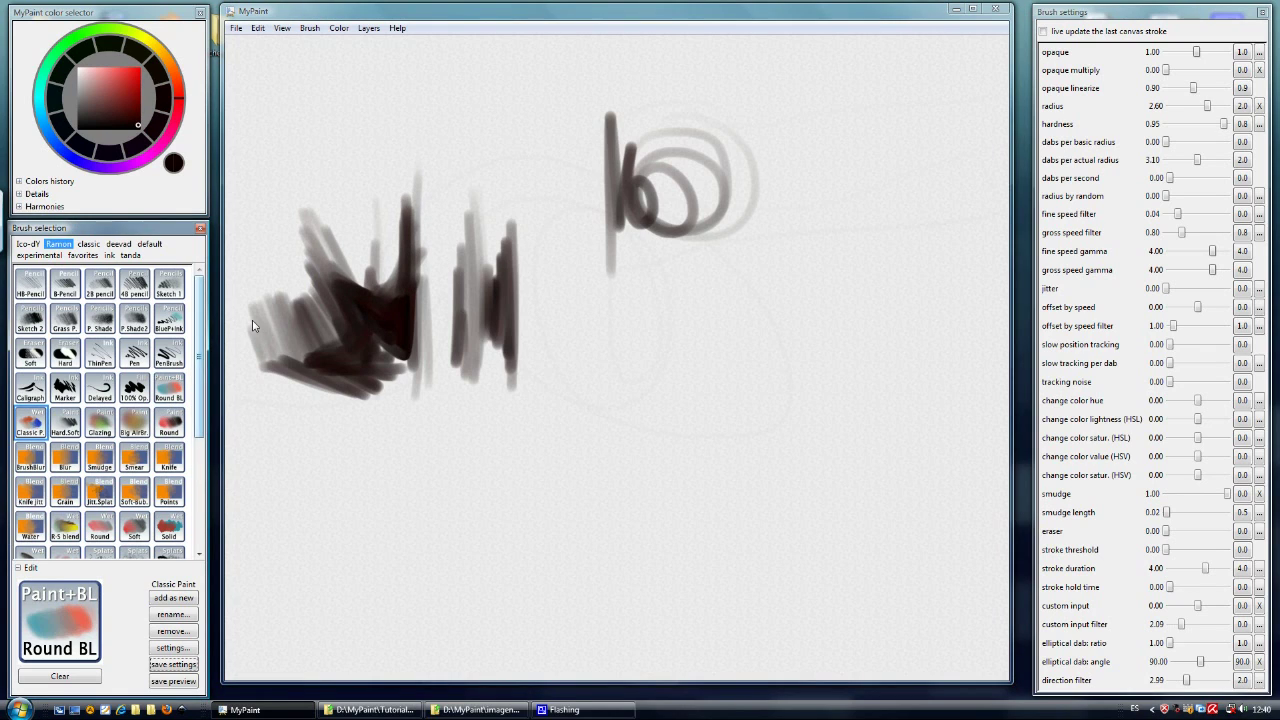
pyautogui.moveTo(346, 136)
pyautogui.mouseDown()
pyautogui.moveTo(350, 235)
pyautogui.moveTo(336, 160)
pyautogui.moveTo(326, 210)
pyautogui.moveTo(256, 185)
pyautogui.moveTo(330, 172)
pyautogui.moveTo(340, 158)
pyautogui.mouseUp()
pyautogui.moveTo(426, 152)
pyautogui.mouseDown()
pyautogui.moveTo(456, 200)
pyautogui.moveTo(518, 208)
pyautogui.mouseUp()
pyautogui.moveTo(462, 172)
pyautogui.mouseDown()
pyautogui.moveTo(567, 267)
pyautogui.moveTo(552, 378)
pyautogui.mouseUp()
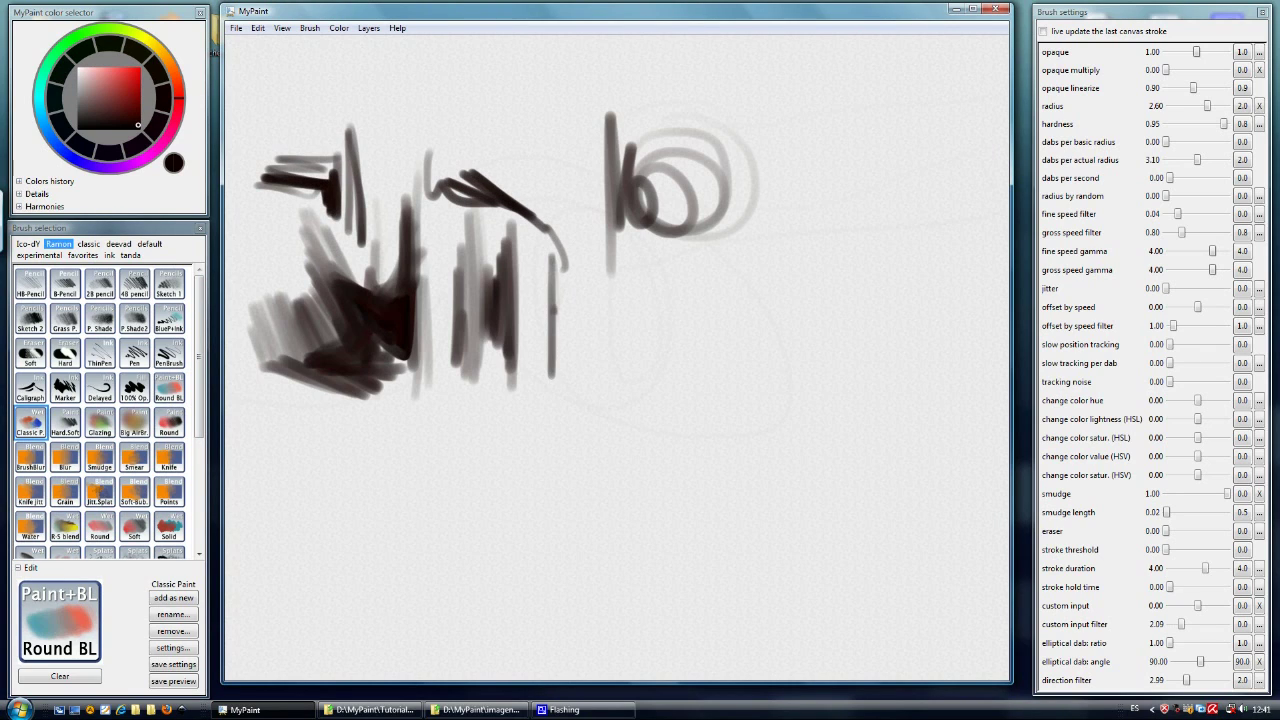
pyautogui.moveTo(556, 316); pyautogui.dragTo(562, 356)
pyautogui.moveTo(578, 300)
pyautogui.mouseDown()
pyautogui.moveTo(582, 240)
pyautogui.moveTo(584, 382)
pyautogui.mouseUp()
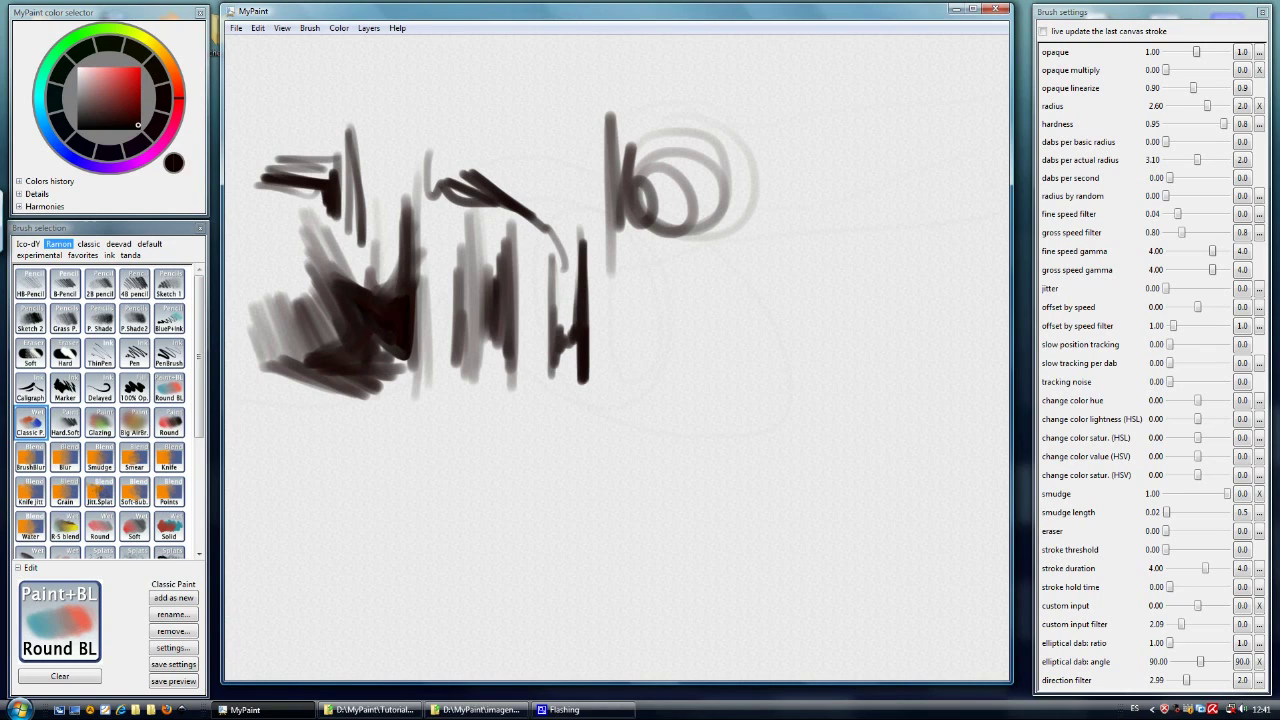
pyautogui.moveTo(616, 288); pyautogui.dragTo(614, 382)
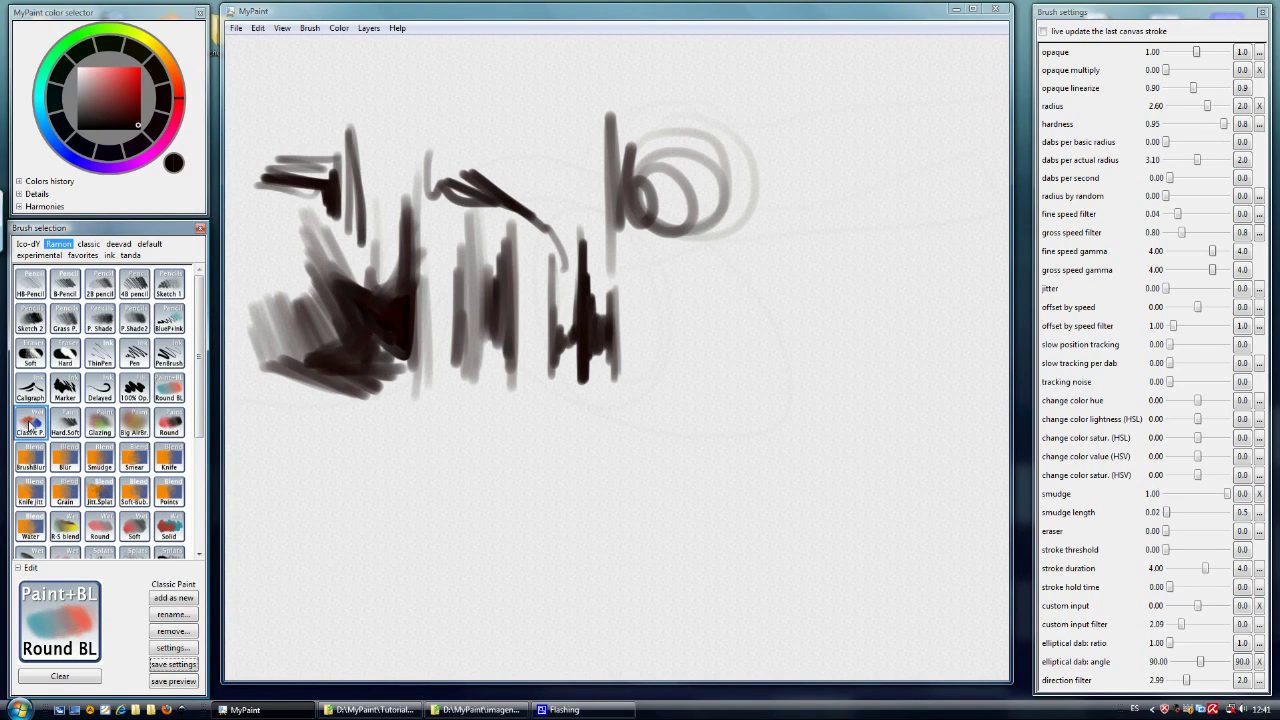
# Paint fanned, horizontal and vertical dark strokes below the earlier samples with the HardSoft brush
pyautogui.click(65, 422)
pyautogui.moveTo(298, 411)
pyautogui.mouseDown()
pyautogui.moveTo(405, 420)
pyautogui.moveTo(398, 438)
pyautogui.mouseUp()
pyautogui.moveTo(316, 412)
pyautogui.mouseDown()
pyautogui.moveTo(396, 446)
pyautogui.moveTo(388, 493)
pyautogui.mouseUp()
pyautogui.moveTo(282, 406)
pyautogui.mouseDown()
pyautogui.moveTo(362, 500)
pyautogui.moveTo(336, 502)
pyautogui.moveTo(300, 472)
pyautogui.moveTo(346, 501)
pyautogui.mouseUp()
pyautogui.moveTo(284, 499); pyautogui.dragTo(386, 505)
pyautogui.moveTo(314, 502); pyautogui.dragTo(400, 508)
pyautogui.moveTo(400, 474); pyautogui.dragTo(399, 510)
pyautogui.moveTo(404, 440)
pyautogui.mouseDown()
pyautogui.moveTo(434, 507)
pyautogui.moveTo(444, 492)
pyautogui.moveTo(518, 504)
pyautogui.mouseUp()
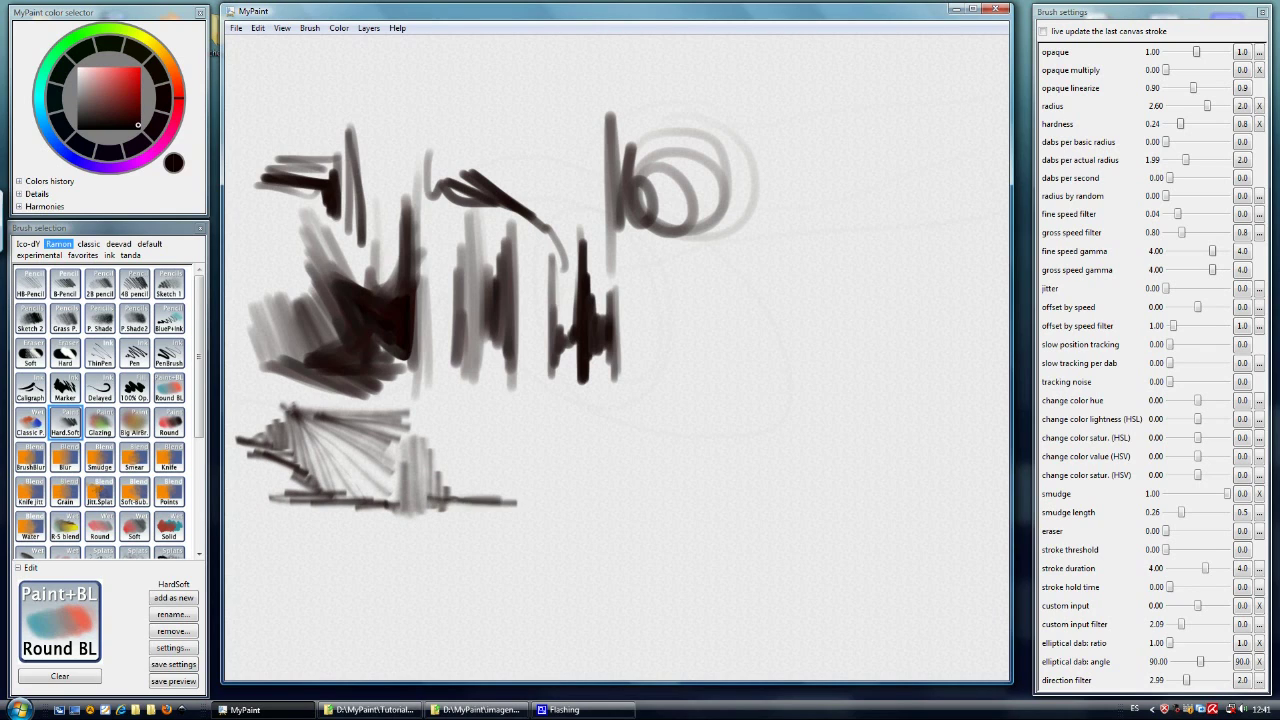
pyautogui.moveTo(440, 504); pyautogui.dragTo(576, 510)
pyautogui.moveTo(518, 502); pyautogui.dragTo(552, 500)
pyautogui.moveTo(527, 416); pyautogui.dragTo(528, 496)
pyautogui.moveTo(524, 428)
pyautogui.mouseDown()
pyautogui.moveTo(521, 502)
pyautogui.moveTo(520, 458)
pyautogui.mouseUp()
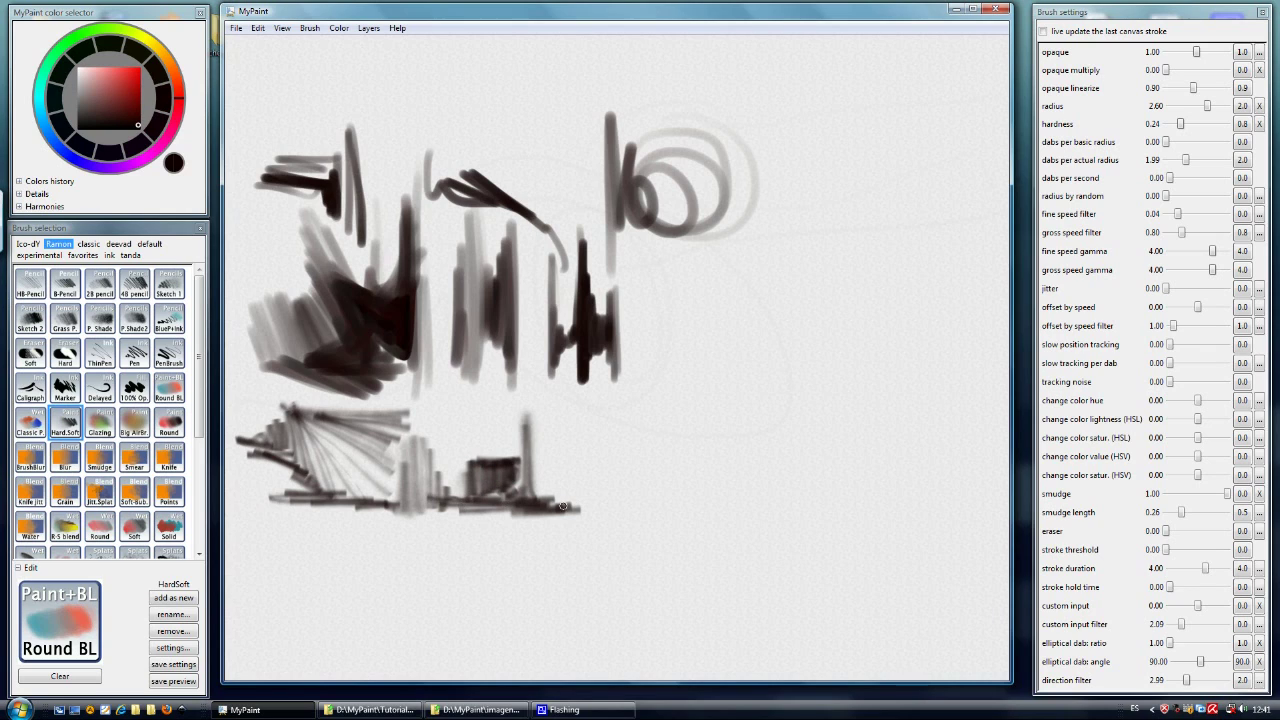
pyautogui.moveTo(562, 507)
pyautogui.mouseDown()
pyautogui.moveTo(560, 450)
pyautogui.moveTo(590, 466)
pyautogui.moveTo(574, 510)
pyautogui.mouseUp()
pyautogui.moveTo(568, 456); pyautogui.dragTo(558, 508)
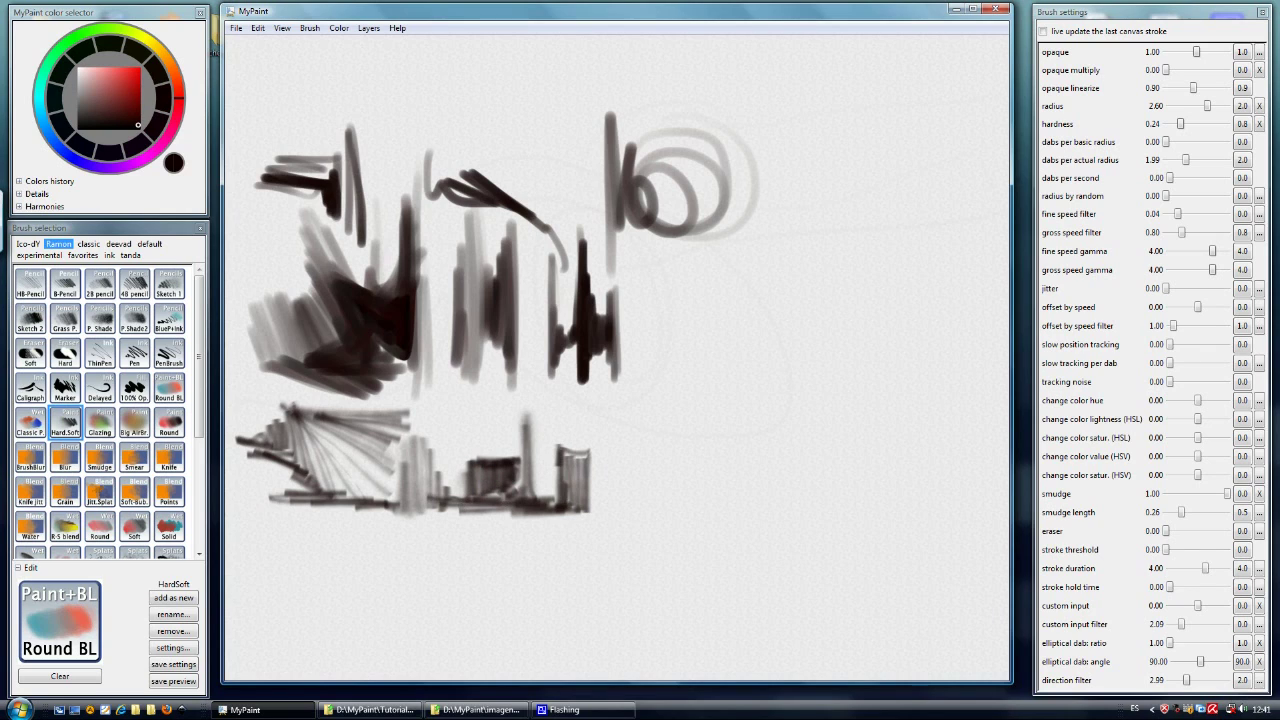
# Glaze red and orange over the HardSoft strokes with the Glazing brush and add dark vertical bars with the Marker brush
pyautogui.click(92, 430)
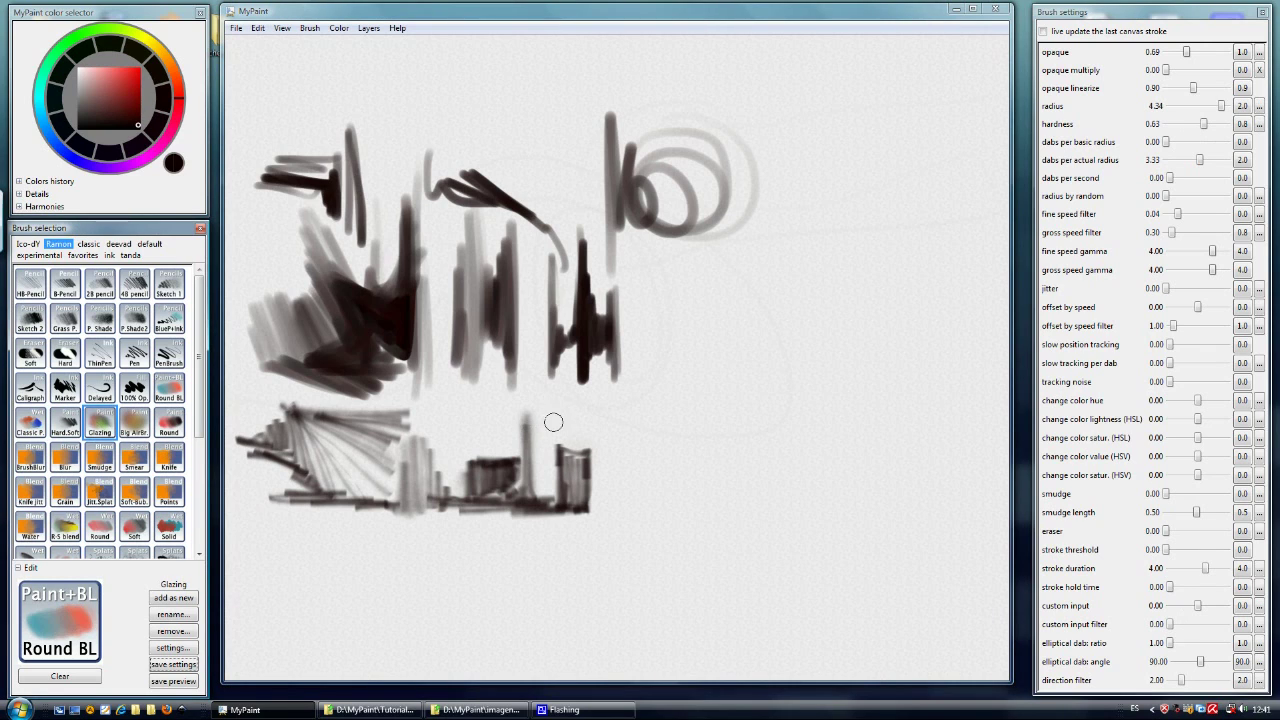
pyautogui.moveTo(596, 422)
pyautogui.mouseDown()
pyautogui.moveTo(578, 480)
pyautogui.moveTo(566, 468)
pyautogui.moveTo(565, 502)
pyautogui.moveTo(590, 486)
pyautogui.moveTo(588, 443)
pyautogui.moveTo(525, 450)
pyautogui.moveTo(485, 420)
pyautogui.moveTo(430, 440)
pyautogui.moveTo(400, 492)
pyautogui.moveTo(250, 430)
pyautogui.moveTo(235, 395)
pyautogui.moveTo(579, 411)
pyautogui.moveTo(635, 400)
pyautogui.moveTo(630, 510)
pyautogui.moveTo(570, 455)
pyautogui.moveTo(510, 440)
pyautogui.moveTo(445, 470)
pyautogui.moveTo(365, 460)
pyautogui.moveTo(280, 420)
pyautogui.moveTo(270, 440)
pyautogui.moveTo(505, 515)
pyautogui.moveTo(620, 420)
pyautogui.moveTo(620, 390)
pyautogui.moveTo(590, 520)
pyautogui.moveTo(355, 518)
pyautogui.mouseUp()
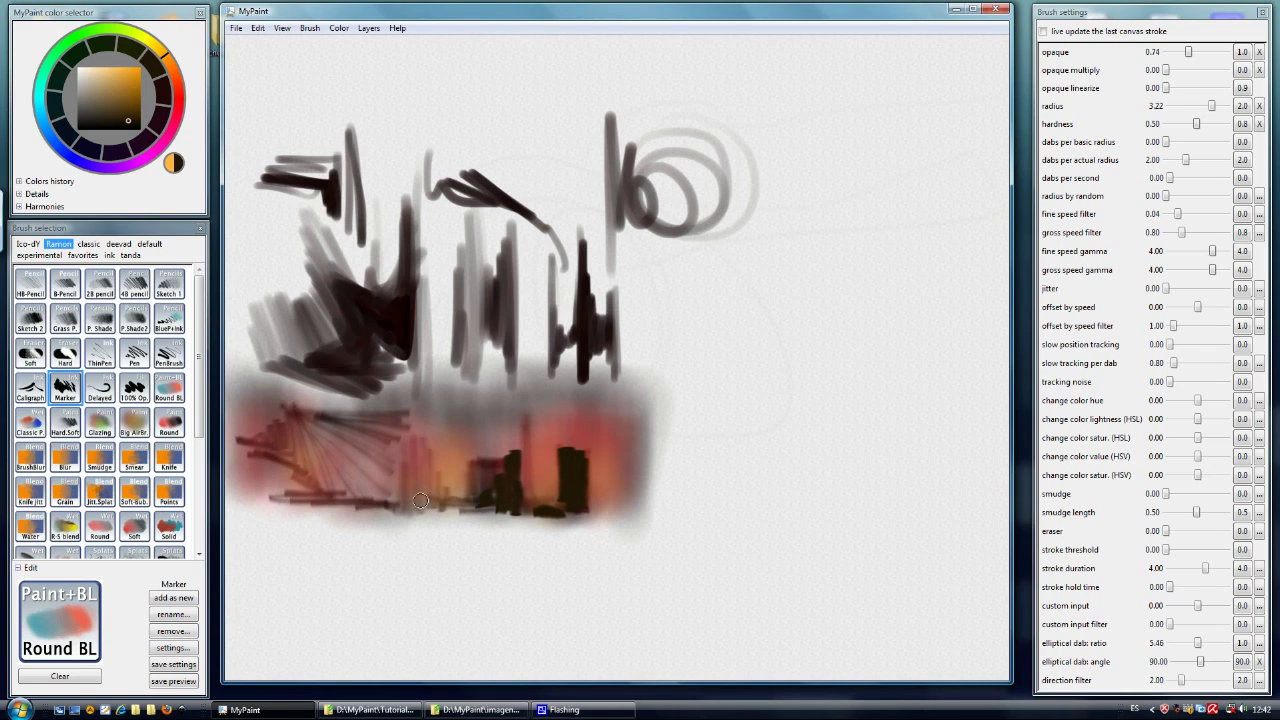
pyautogui.moveTo(418, 426); pyautogui.dragTo(419, 508)
pyautogui.moveTo(404, 426); pyautogui.dragTo(400, 511)
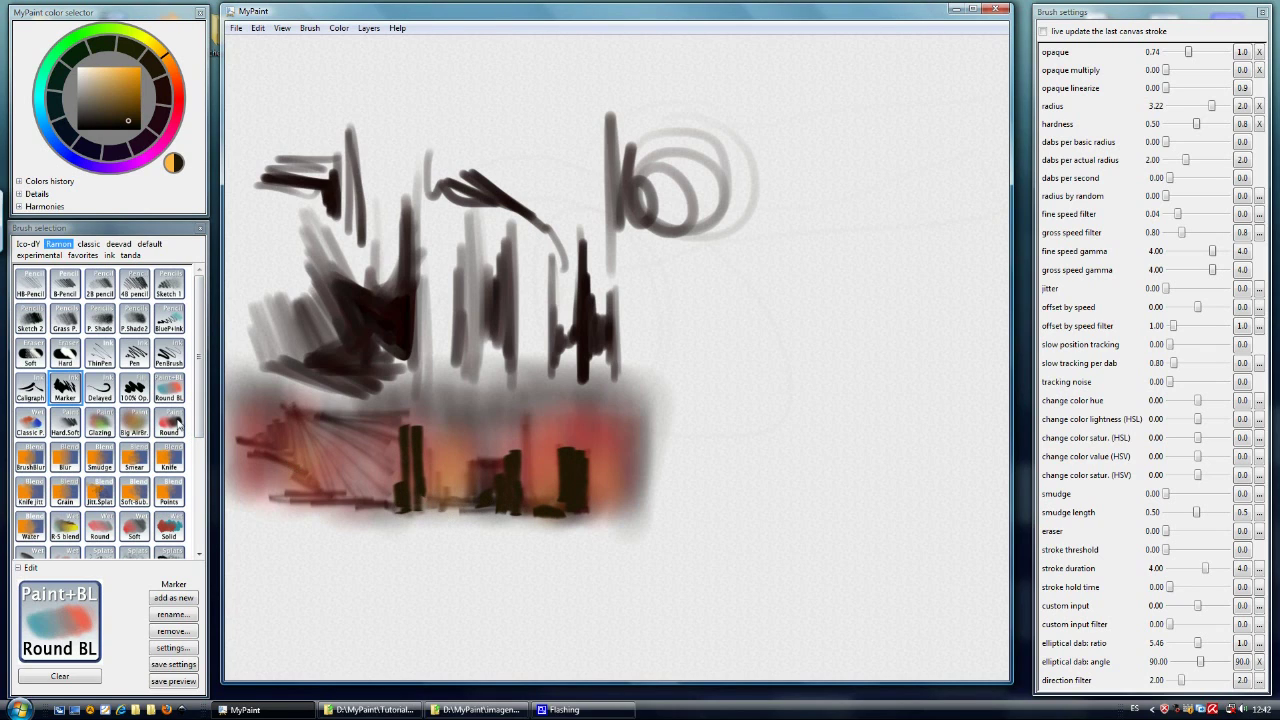
# Spray broad soft strokes across the canvas with the Big Airbrush and clear the canvas
pyautogui.click(100, 424)
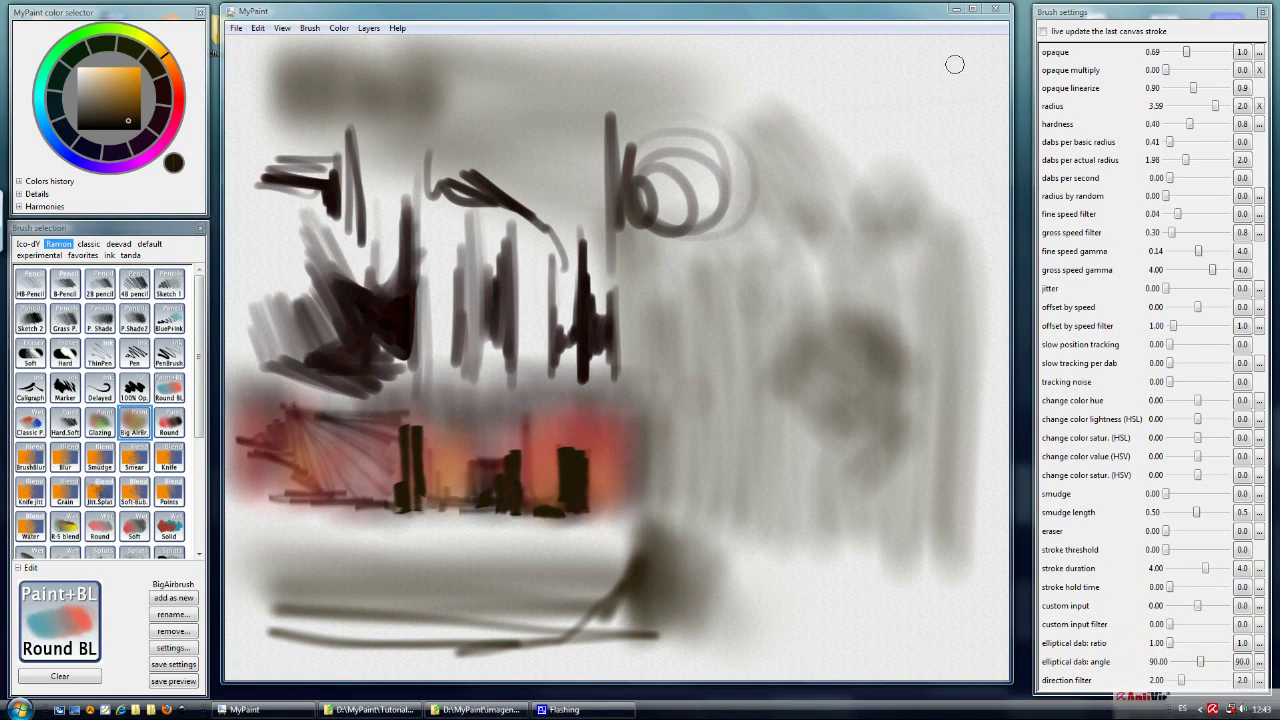
pyautogui.press('Delete')
pyautogui.moveTo(880, 185)
pyautogui.mouseDown()
pyautogui.moveTo(334, 182)
pyautogui.moveTo(883, 251)
pyautogui.moveTo(305, 287)
pyautogui.moveTo(760, 305)
pyautogui.moveTo(630, 352)
pyautogui.moveTo(315, 355)
pyautogui.moveTo(712, 385)
pyautogui.moveTo(760, 420)
pyautogui.moveTo(490, 415)
pyautogui.moveTo(362, 444)
pyautogui.moveTo(702, 480)
pyautogui.moveTo(748, 520)
pyautogui.moveTo(458, 518)
pyautogui.moveTo(438, 558)
pyautogui.moveTo(790, 583)
pyautogui.mouseUp()
pyautogui.moveTo(835, 619)
pyautogui.mouseDown()
pyautogui.moveTo(472, 618)
pyautogui.moveTo(289, 594)
pyautogui.moveTo(306, 437)
pyautogui.moveTo(258, 300)
pyautogui.moveTo(265, 171)
pyautogui.mouseUp()
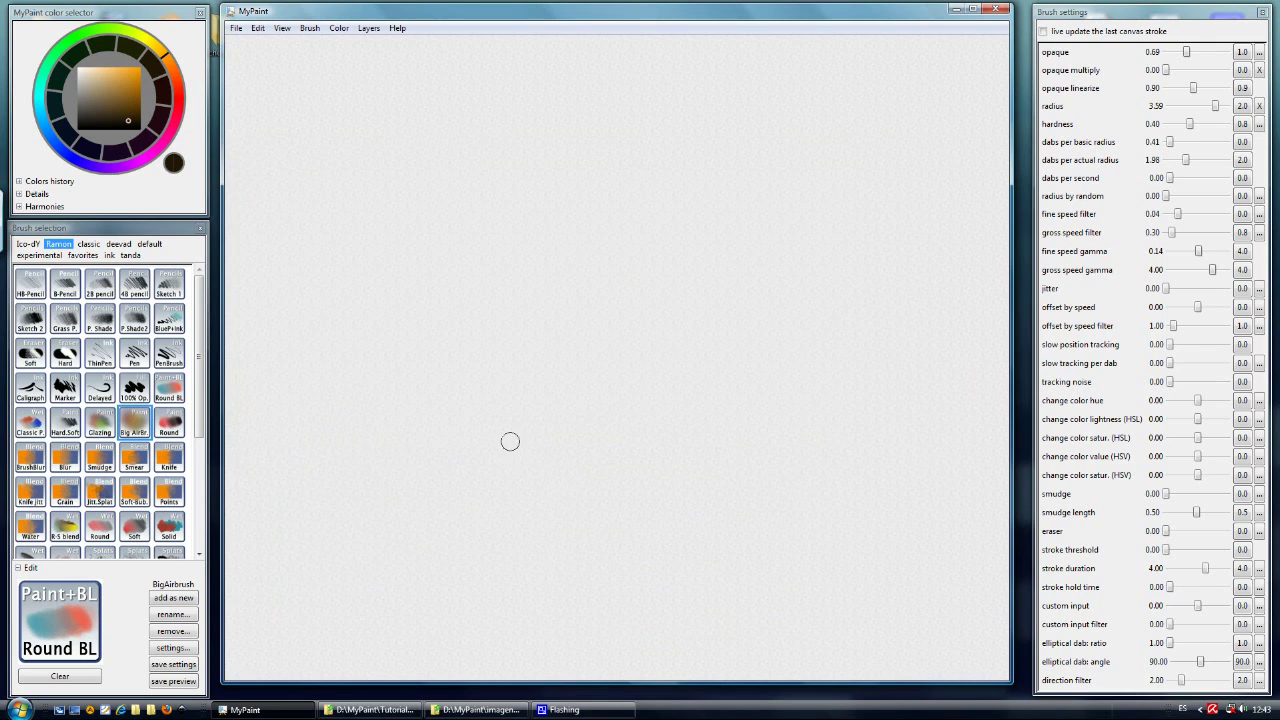
# Paint a dark hatted head with the Round brush and extend the hat upward using Round BL enlarged to radius 3.31
pyautogui.click(168, 424)
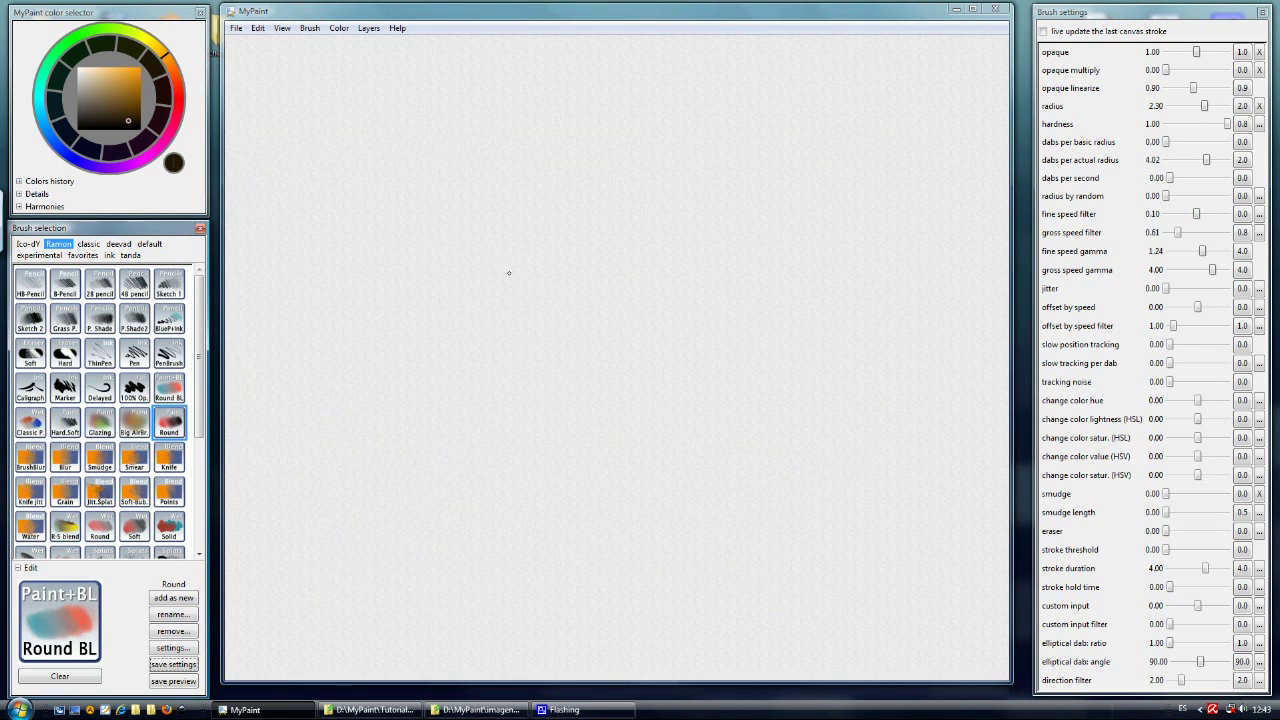
pyautogui.click(174, 424)
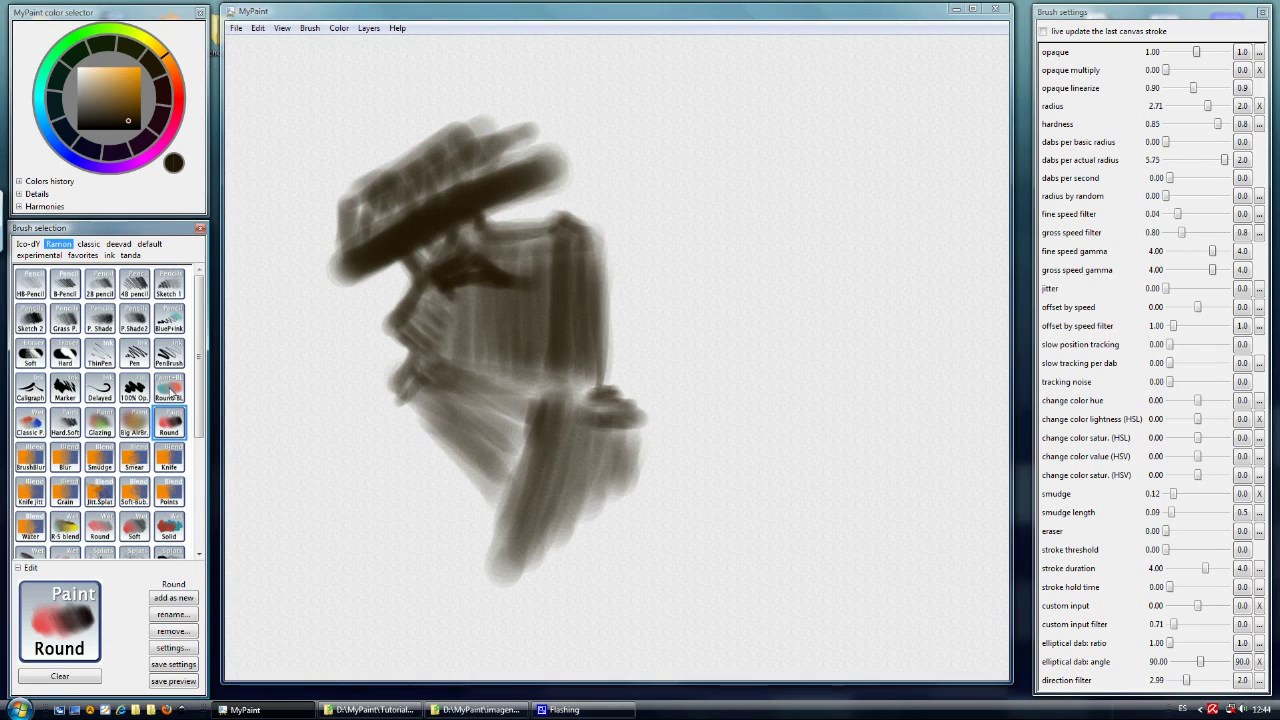
pyautogui.moveTo(505, 122)
pyautogui.mouseDown()
pyautogui.moveTo(395, 195)
pyautogui.moveTo(375, 182)
pyautogui.moveTo(458, 114)
pyautogui.mouseUp()
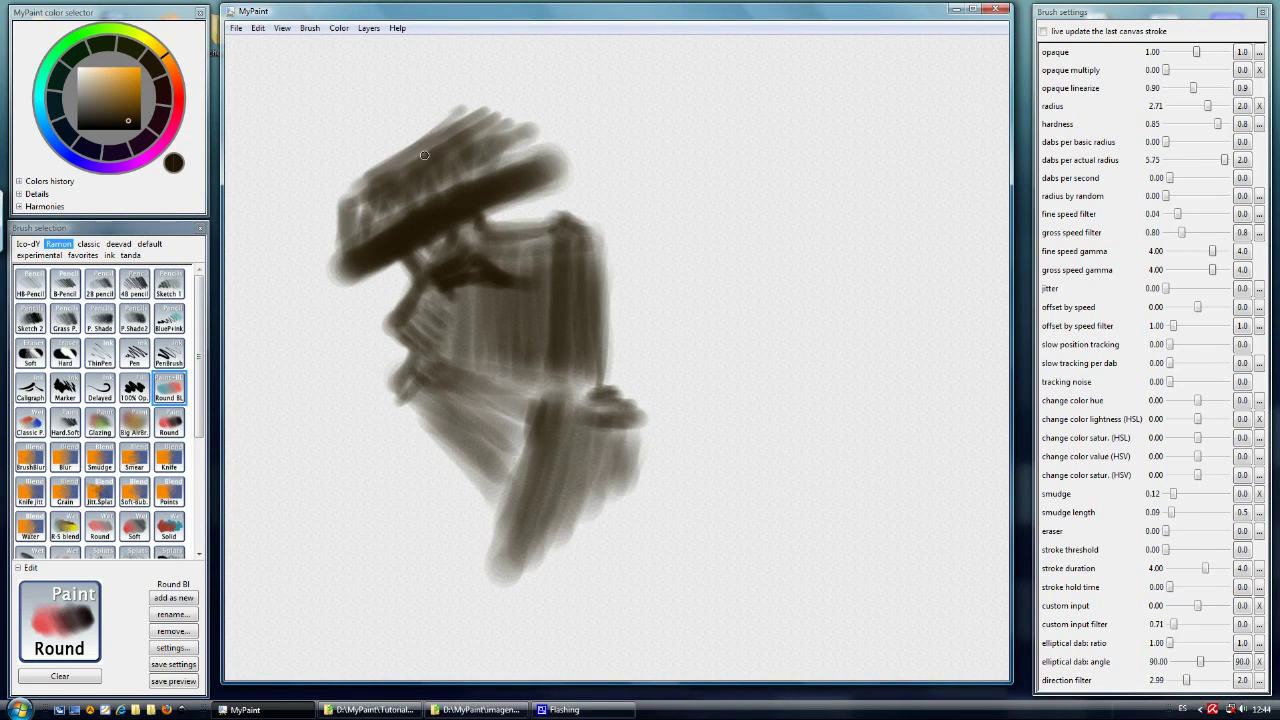
pyautogui.press('f')
pyautogui.press('f')
pyautogui.moveTo(400, 152)
pyautogui.mouseDown()
pyautogui.moveTo(478, 100)
pyautogui.moveTo(358, 165)
pyautogui.moveTo(450, 85)
pyautogui.mouseUp()
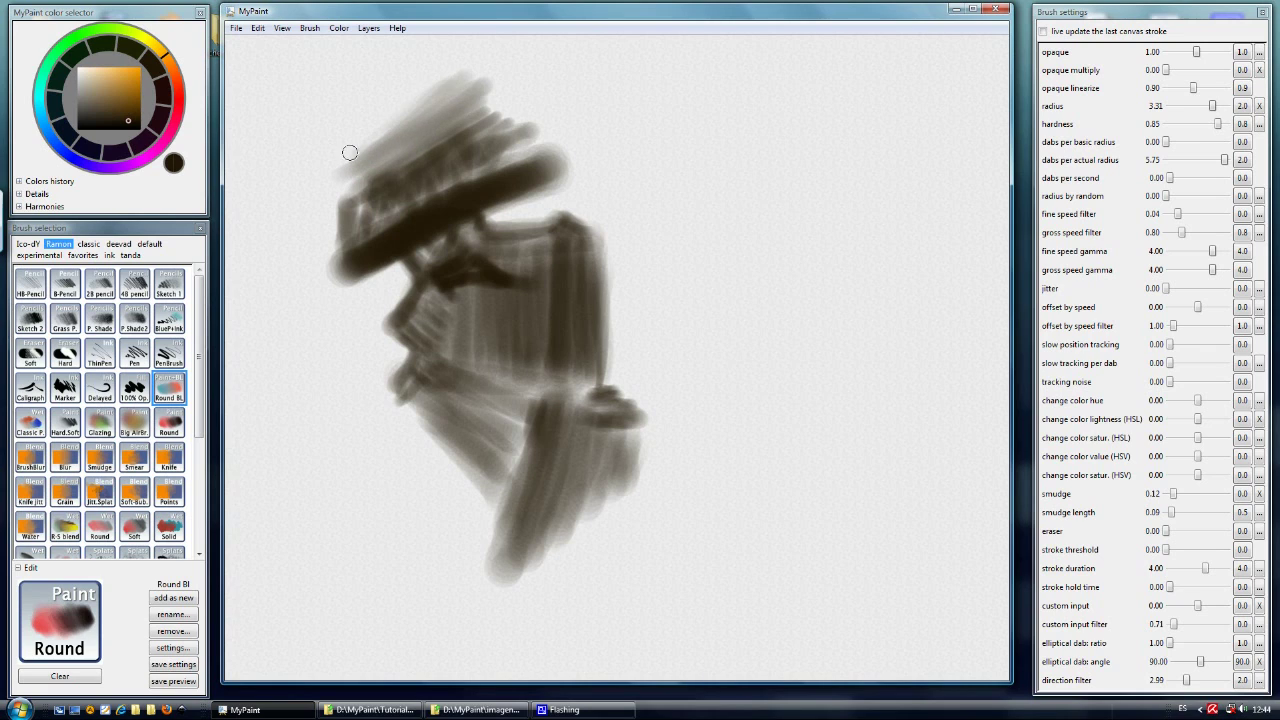
pyautogui.moveTo(349, 151); pyautogui.dragTo(420, 82)
# Pick a medium orange as the brush color, try a stroke across the hat and undo it
pyautogui.click(131, 87)
pyautogui.click(134, 76)
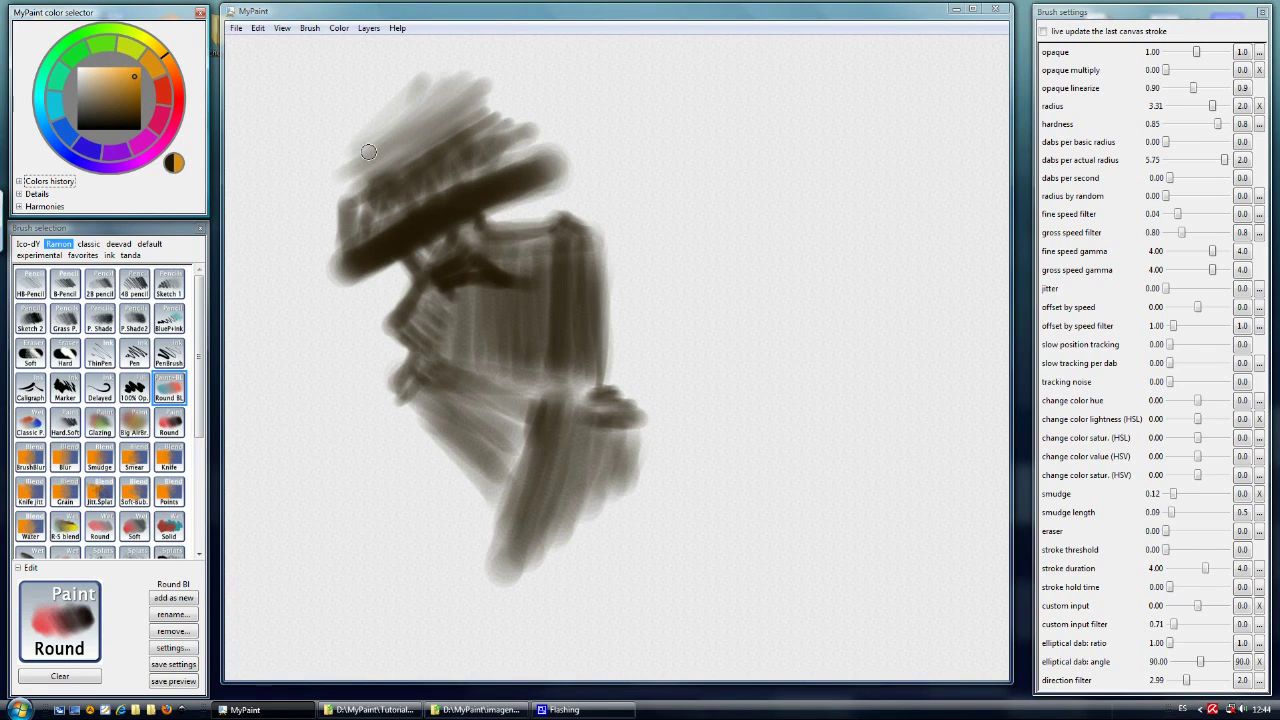
pyautogui.moveTo(449, 153)
pyautogui.mouseDown()
pyautogui.moveTo(481, 139)
pyautogui.moveTo(383, 197)
pyautogui.moveTo(387, 217)
pyautogui.moveTo(298, 217)
pyautogui.moveTo(319, 199)
pyautogui.moveTo(389, 246)
pyautogui.moveTo(383, 233)
pyautogui.moveTo(401, 231)
pyautogui.moveTo(412, 243)
pyautogui.moveTo(391, 269)
pyautogui.mouseUp()
pyautogui.hotkey('ctrl', 'z')
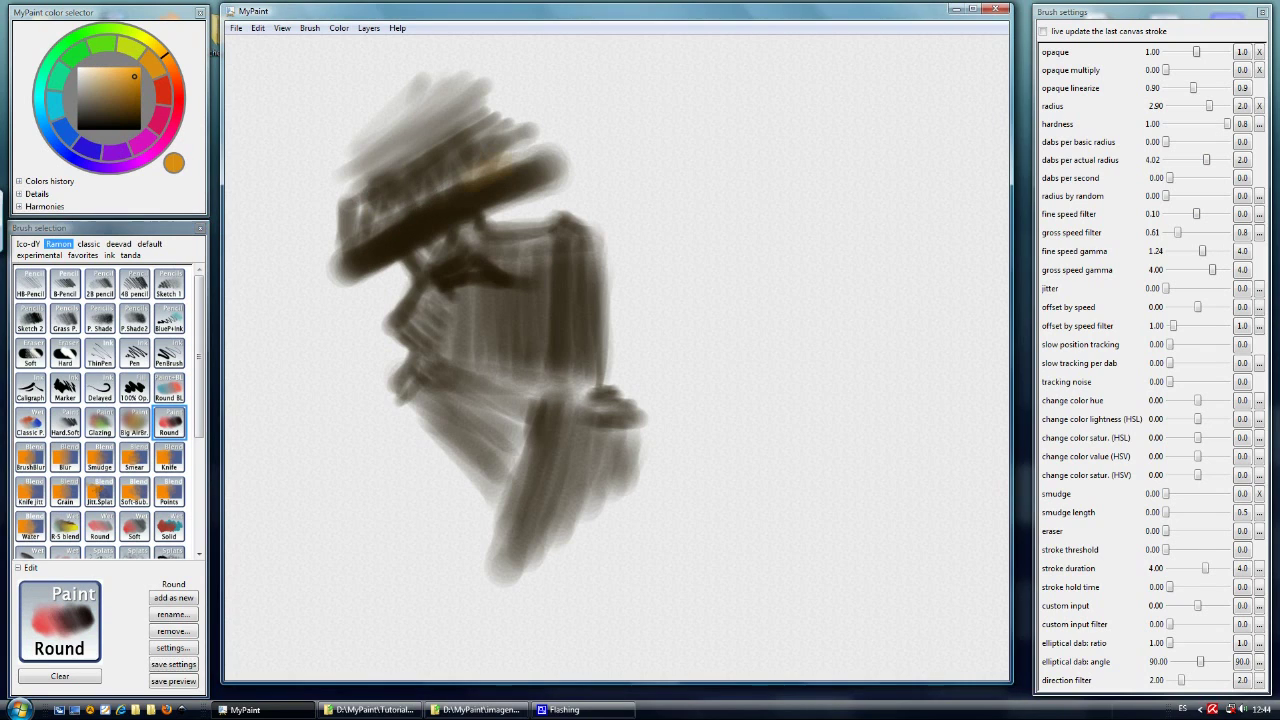
# Paint orange over the hat and the upper face with the Round brush
pyautogui.moveTo(480, 180)
pyautogui.mouseDown()
pyautogui.moveTo(400, 215)
pyautogui.moveTo(470, 170)
pyautogui.moveTo(430, 165)
pyautogui.moveTo(480, 190)
pyautogui.moveTo(390, 228)
pyautogui.mouseUp()
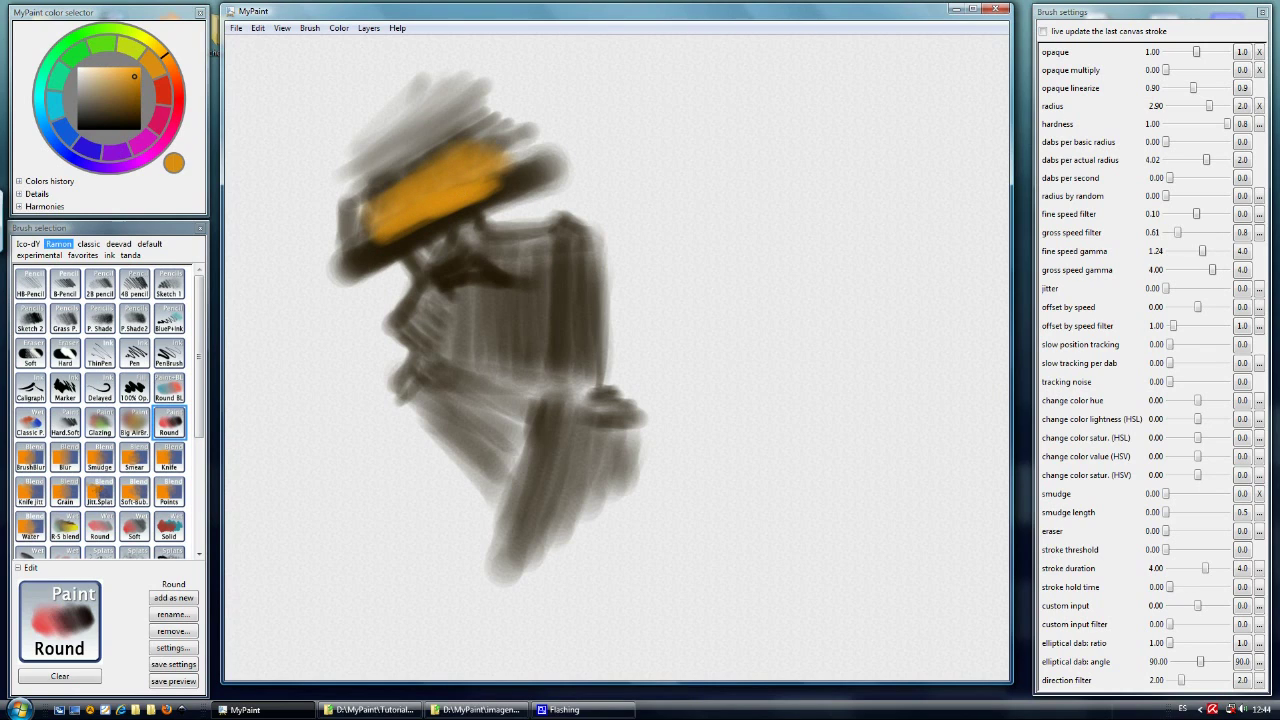
pyautogui.moveTo(490, 183); pyautogui.dragTo(525, 160)
pyautogui.moveTo(446, 283)
pyautogui.mouseDown()
pyautogui.moveTo(465, 255)
pyautogui.moveTo(423, 249)
pyautogui.moveTo(495, 240)
pyautogui.mouseUp()
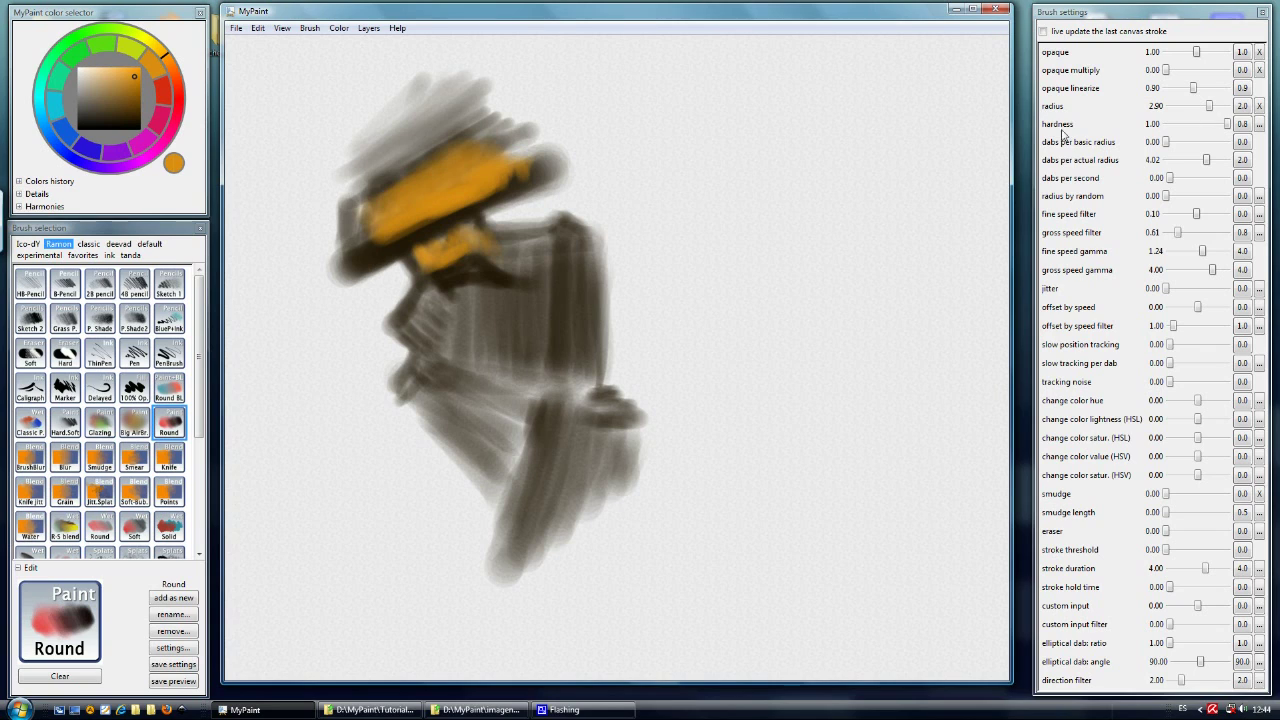
# Check the Round brush's radius dynamics and paint an orange line down the head's back edge plus orange over the face
pyautogui.click(1258, 106)
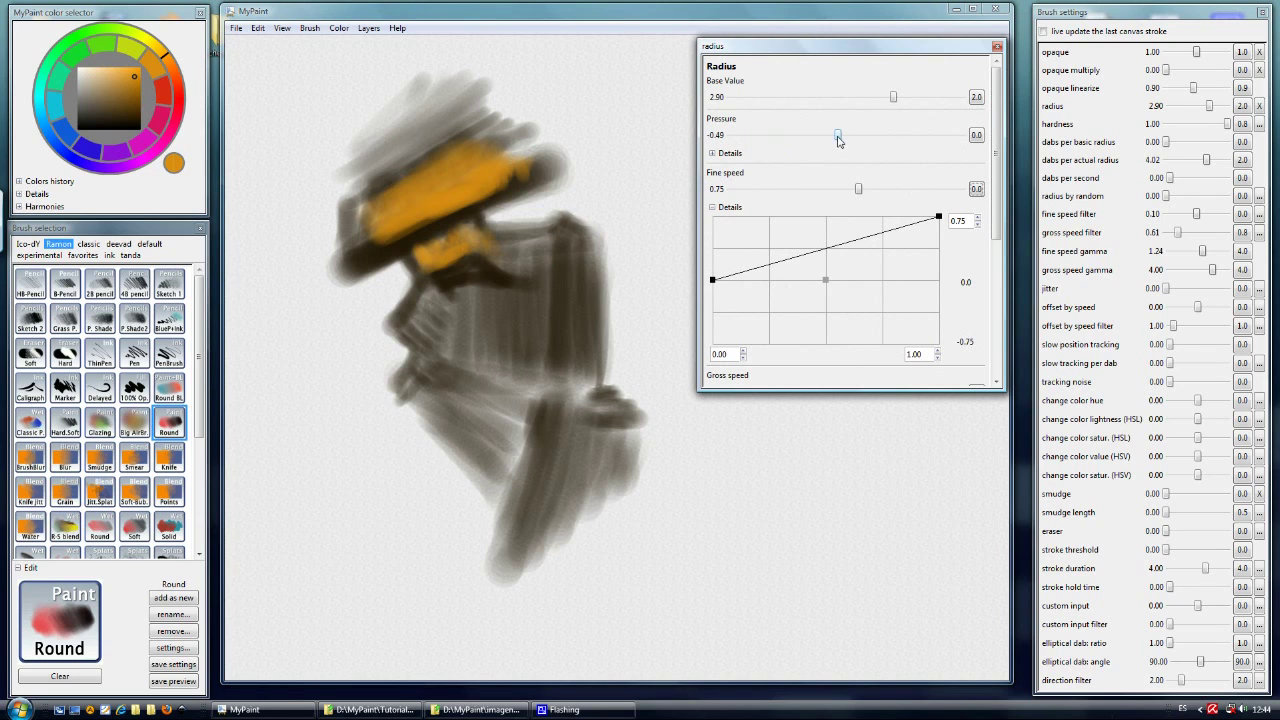
pyautogui.moveTo(563, 228); pyautogui.dragTo(572, 264)
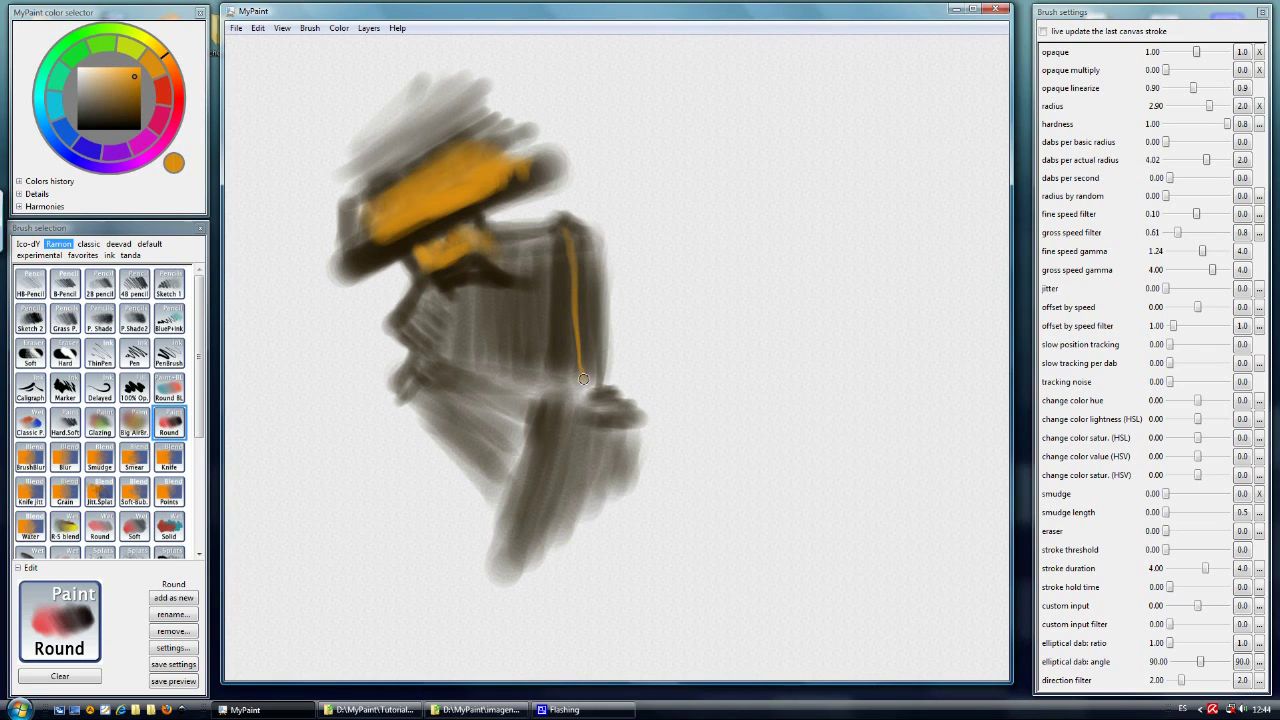
pyautogui.moveTo(577, 391)
pyautogui.mouseDown()
pyautogui.moveTo(548, 370)
pyautogui.moveTo(550, 302)
pyautogui.moveTo(535, 355)
pyautogui.moveTo(521, 339)
pyautogui.moveTo(495, 345)
pyautogui.moveTo(482, 280)
pyautogui.moveTo(460, 350)
pyautogui.moveTo(439, 309)
pyautogui.moveTo(530, 275)
pyautogui.moveTo(560, 250)
pyautogui.moveTo(545, 255)
pyautogui.moveTo(551, 231)
pyautogui.moveTo(470, 359)
pyautogui.mouseUp()
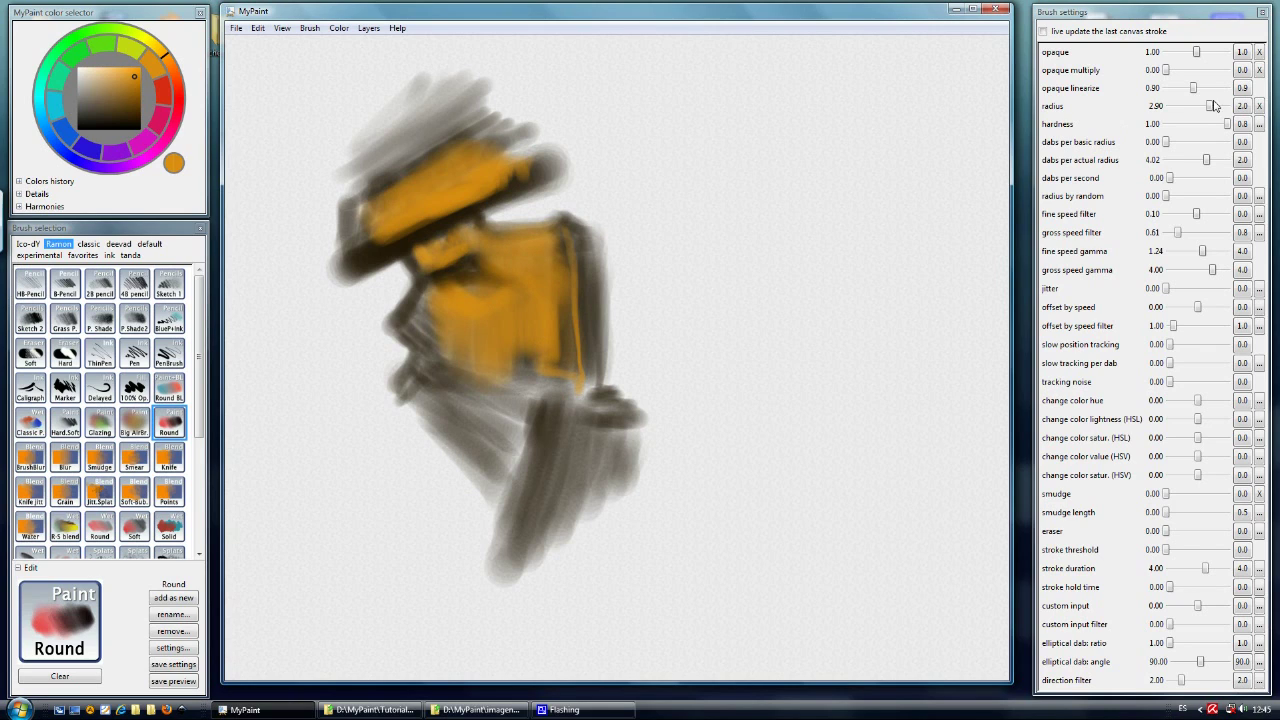
# Reset the radius's Pressure and Fine speed inputs to 0.00 and paint orange test strokes beside the head
pyautogui.click(1260, 107)
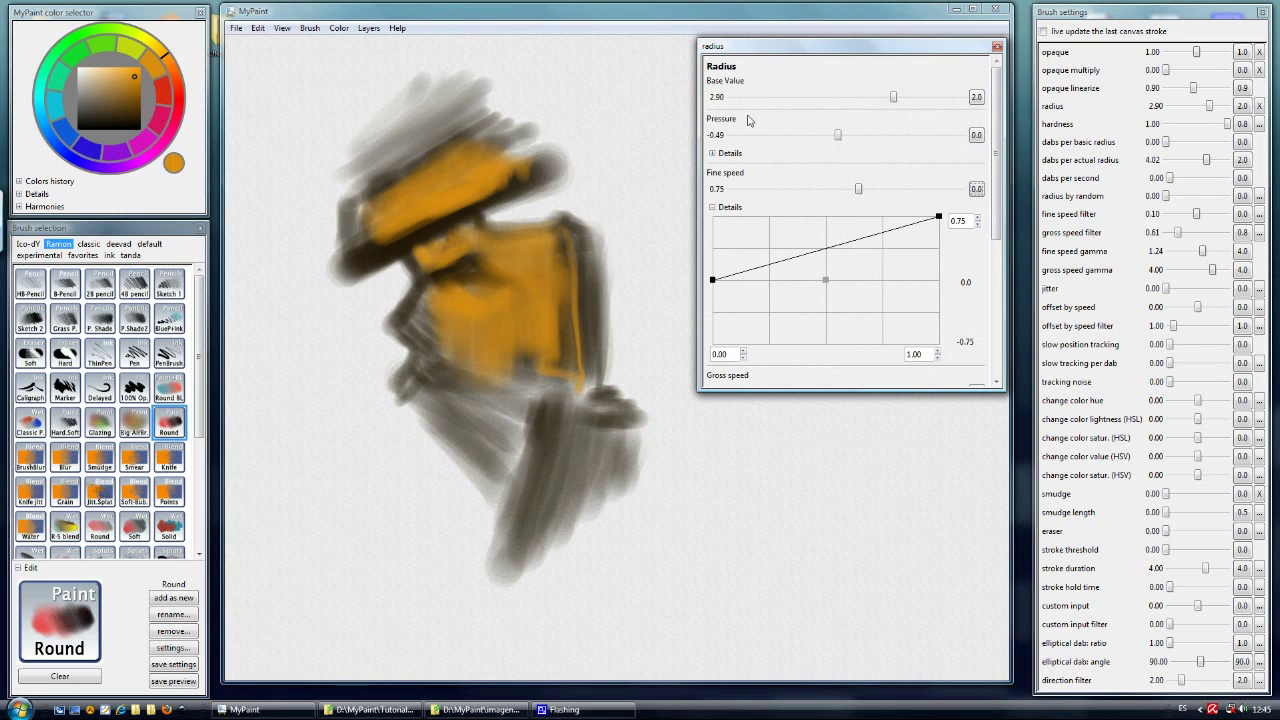
pyautogui.moveTo(772, 51); pyautogui.dragTo(777, 42)
pyautogui.click(977, 127)
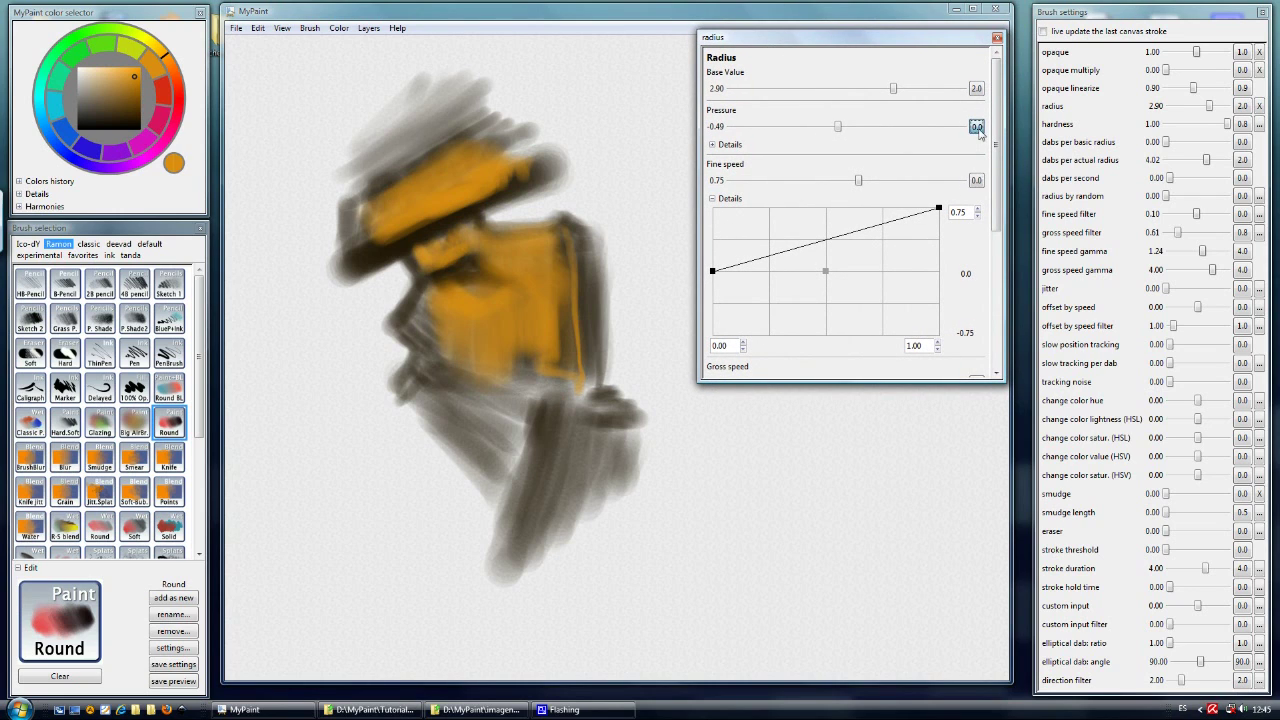
pyautogui.click(977, 181)
pyautogui.moveTo(628, 280)
pyautogui.mouseDown()
pyautogui.moveTo(683, 374)
pyautogui.moveTo(703, 376)
pyautogui.moveTo(738, 300)
pyautogui.moveTo(788, 330)
pyautogui.moveTo(770, 392)
pyautogui.moveTo(745, 338)
pyautogui.moveTo(740, 390)
pyautogui.mouseUp()
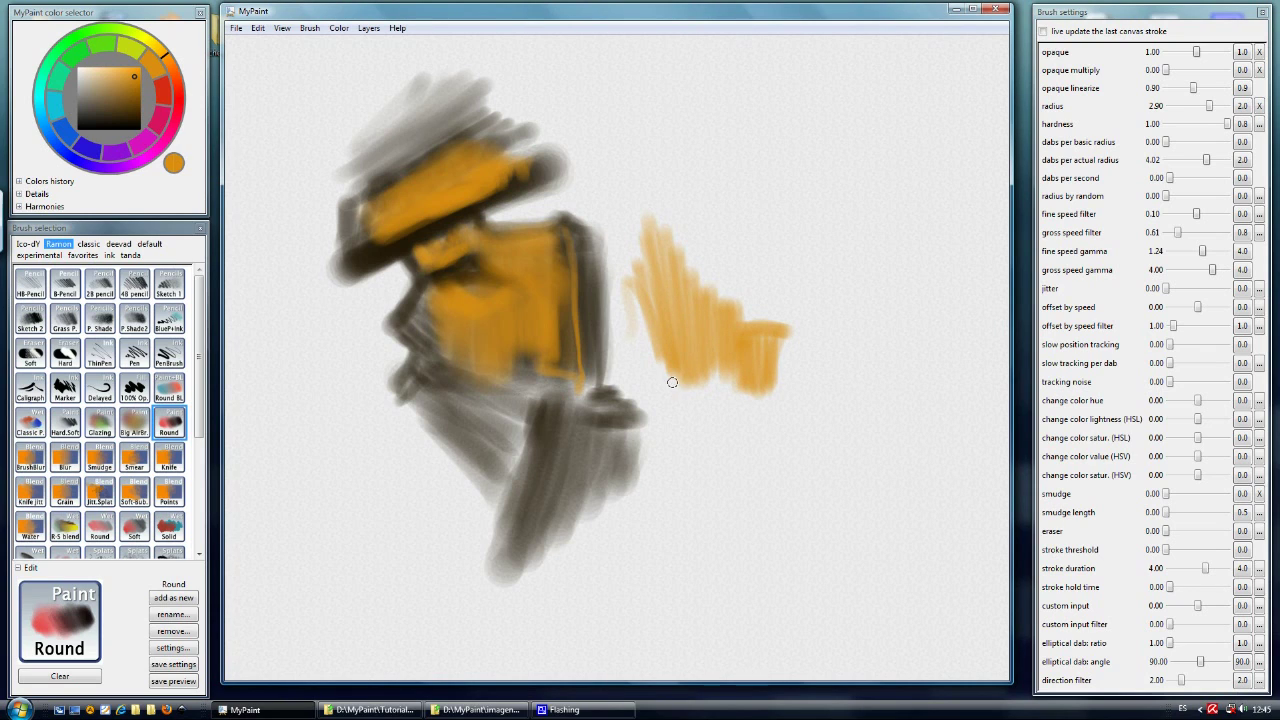
pyautogui.moveTo(662, 325)
pyautogui.mouseDown()
pyautogui.moveTo(640, 410)
pyautogui.moveTo(606, 320)
pyautogui.moveTo(576, 413)
pyautogui.mouseUp()
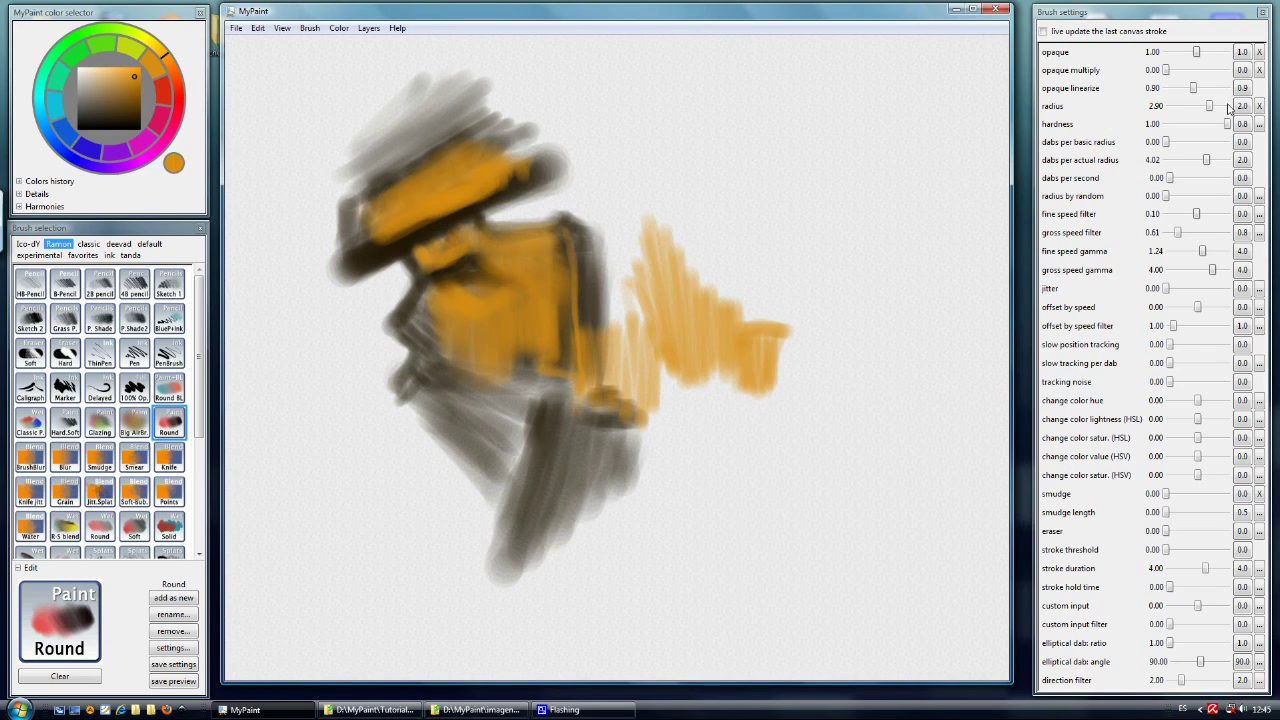
# Set the radius's Pressure input to -1.92 and paint thin and wide orange test strokes beside the head
pyautogui.click(1259, 106)
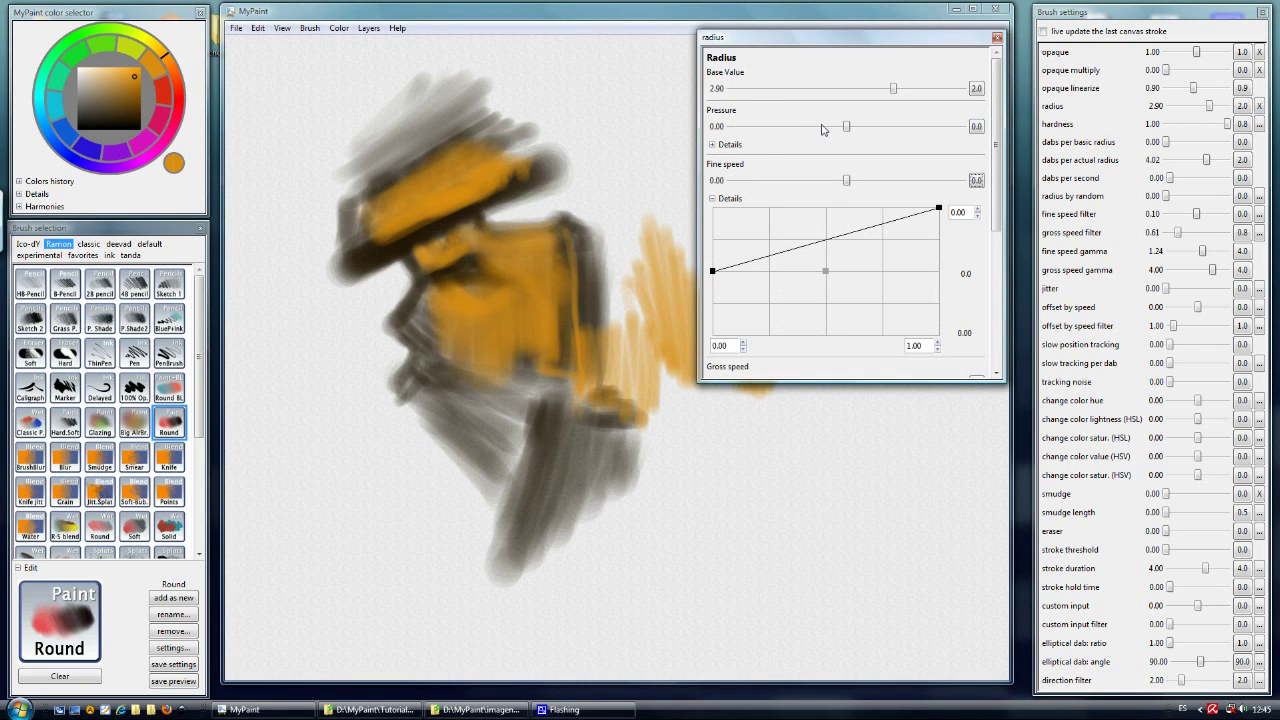
pyautogui.click(847, 128)
pyautogui.moveTo(849, 128); pyautogui.dragTo(815, 128)
pyautogui.moveTo(630, 130); pyautogui.dragTo(631, 207)
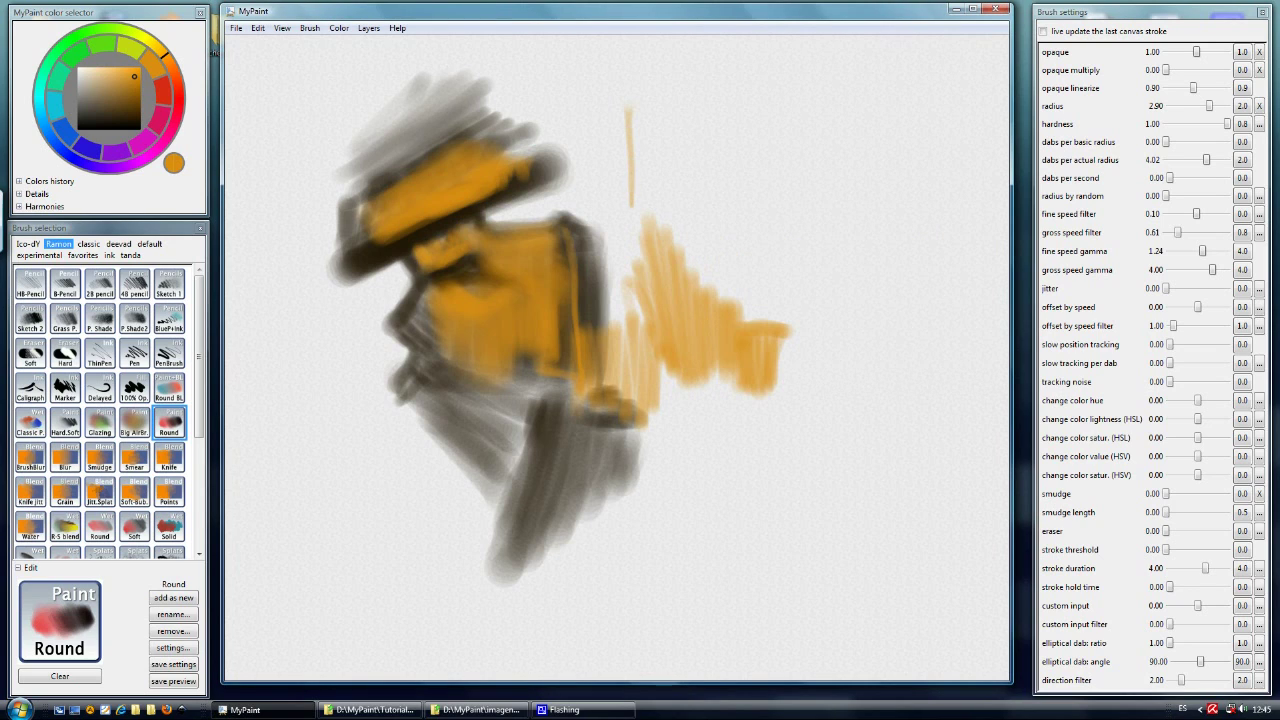
pyautogui.moveTo(679, 368); pyautogui.dragTo(704, 488)
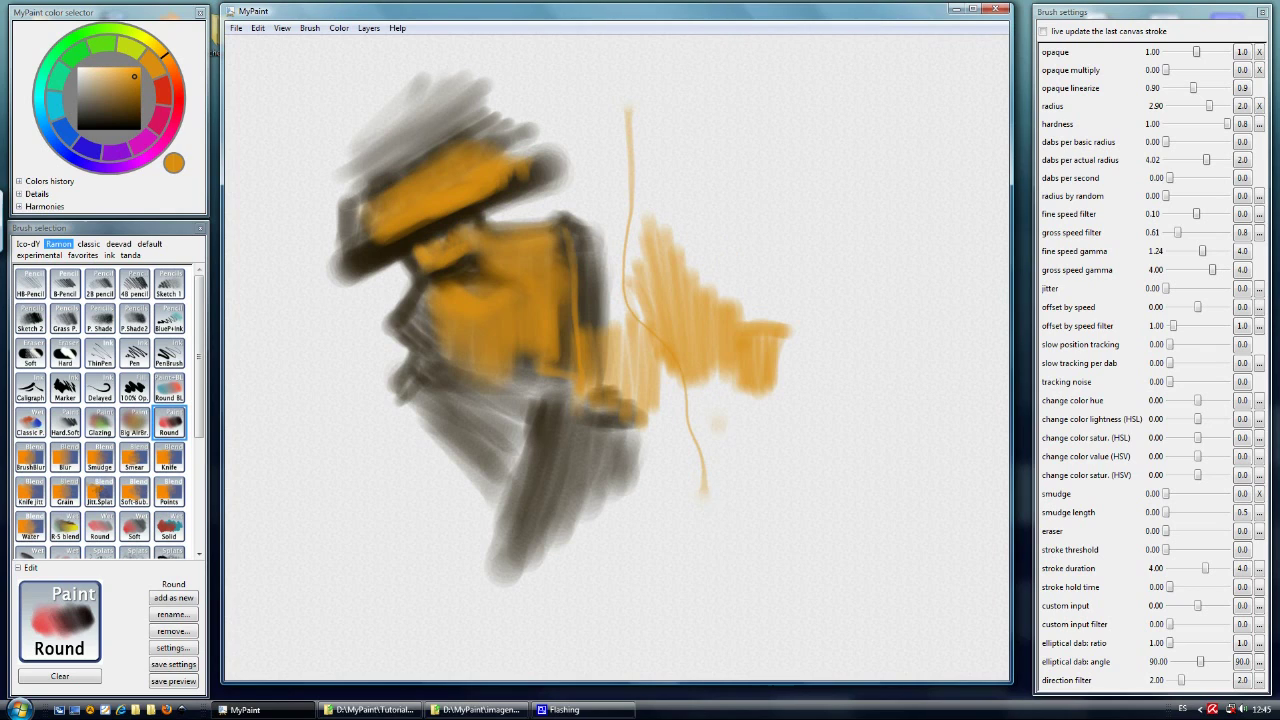
pyautogui.moveTo(717, 430)
pyautogui.mouseDown()
pyautogui.moveTo(720, 556)
pyautogui.moveTo(729, 424)
pyautogui.moveTo(735, 513)
pyautogui.moveTo(797, 463)
pyautogui.moveTo(933, 435)
pyautogui.mouseUp()
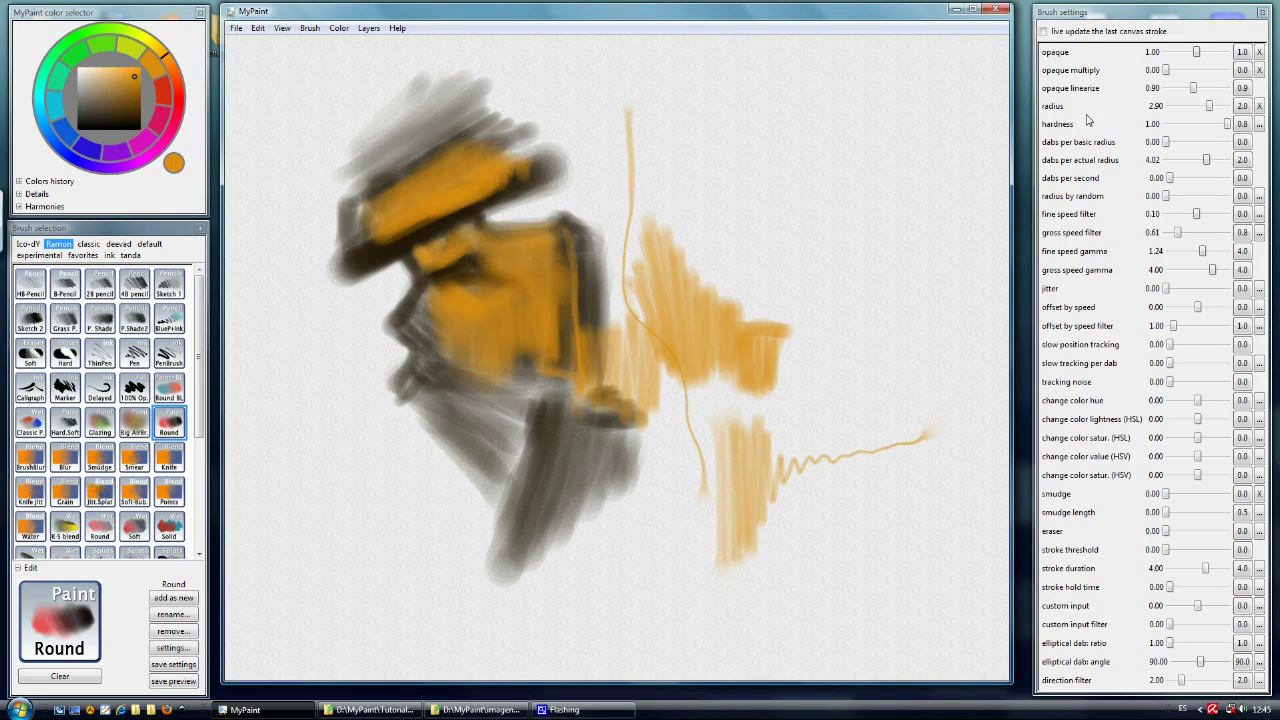
# Set the radius's Pressure input to 2.44 and paint orange strokes behind the head and broadly over the hat, undoing the curved test stroke
pyautogui.click(1258, 107)
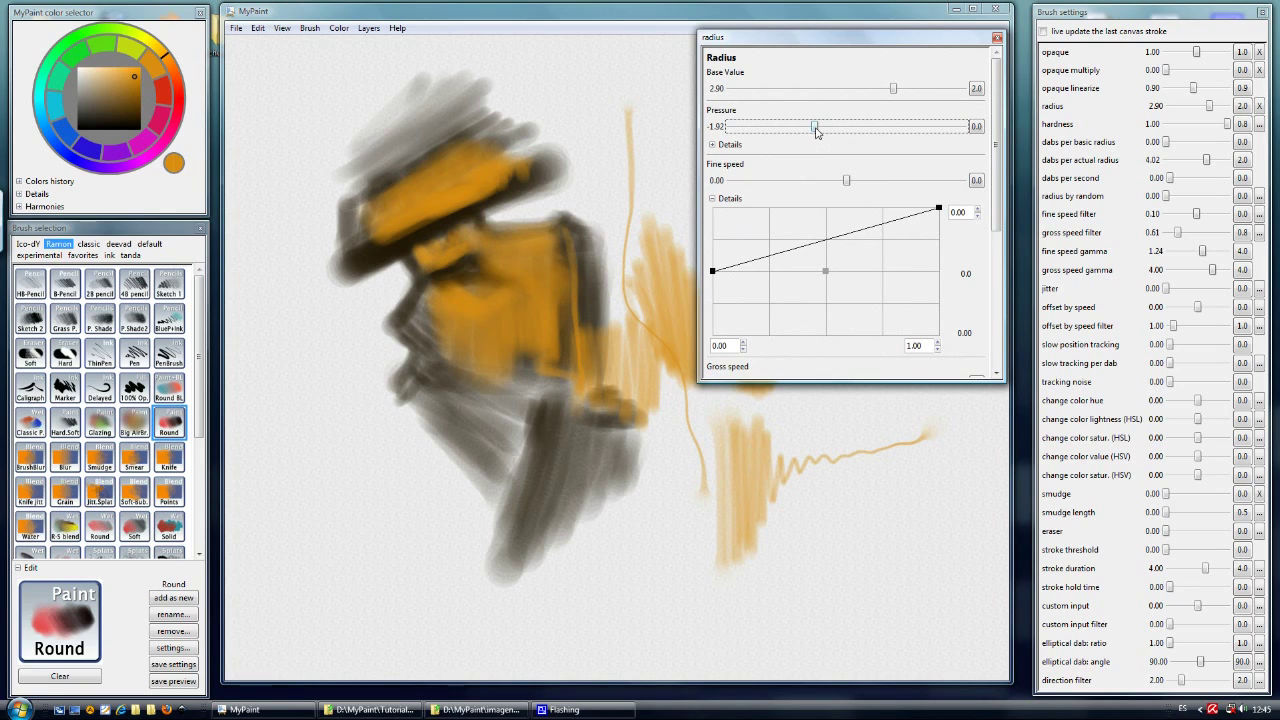
pyautogui.moveTo(815, 133); pyautogui.dragTo(890, 136)
pyautogui.moveTo(606, 96)
pyautogui.mouseDown()
pyautogui.moveTo(612, 284)
pyautogui.moveTo(589, 209)
pyautogui.moveTo(578, 218)
pyautogui.moveTo(552, 192)
pyautogui.moveTo(487, 215)
pyautogui.mouseUp()
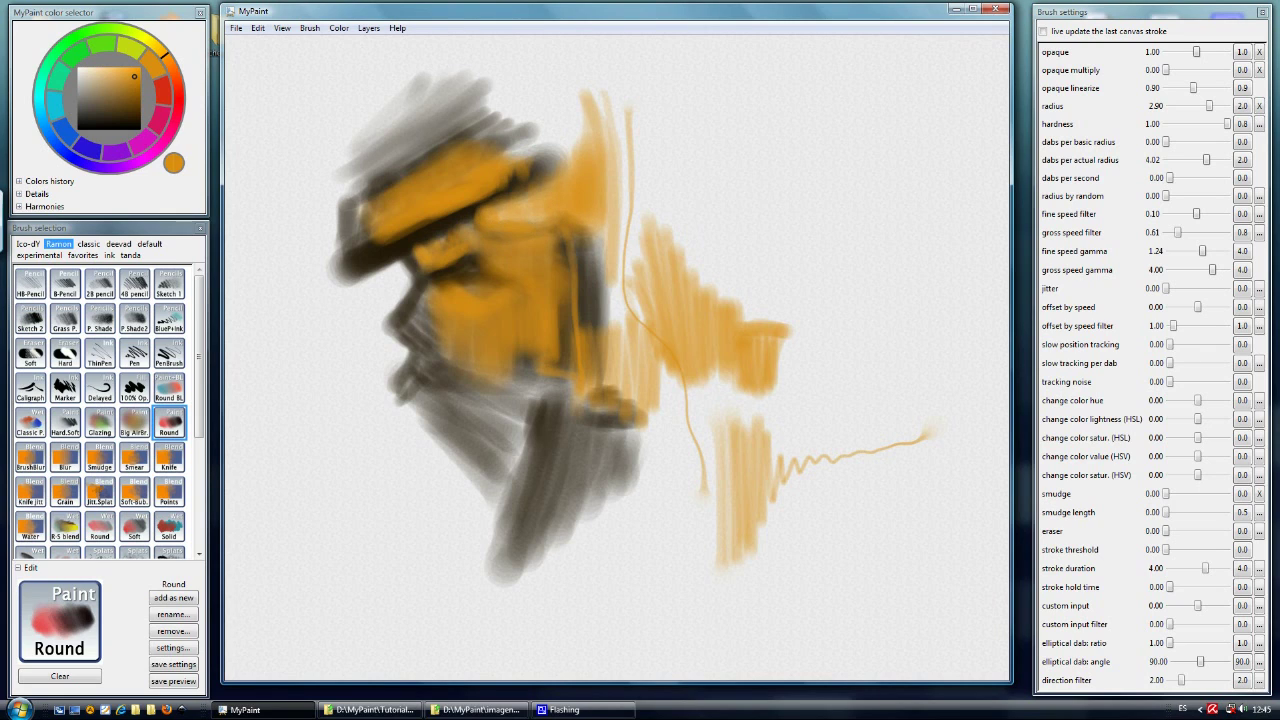
pyautogui.moveTo(578, 130)
pyautogui.mouseDown()
pyautogui.moveTo(560, 160)
pyautogui.moveTo(520, 145)
pyautogui.moveTo(530, 120)
pyautogui.moveTo(430, 82)
pyautogui.moveTo(330, 190)
pyautogui.moveTo(400, 110)
pyautogui.moveTo(400, 55)
pyautogui.moveTo(309, 163)
pyautogui.moveTo(380, 60)
pyautogui.moveTo(262, 168)
pyautogui.mouseUp()
pyautogui.moveTo(288, 290)
pyautogui.mouseDown()
pyautogui.moveTo(334, 494)
pyautogui.moveTo(358, 528)
pyautogui.moveTo(460, 600)
pyautogui.moveTo(630, 610)
pyautogui.moveTo(725, 570)
pyautogui.mouseUp()
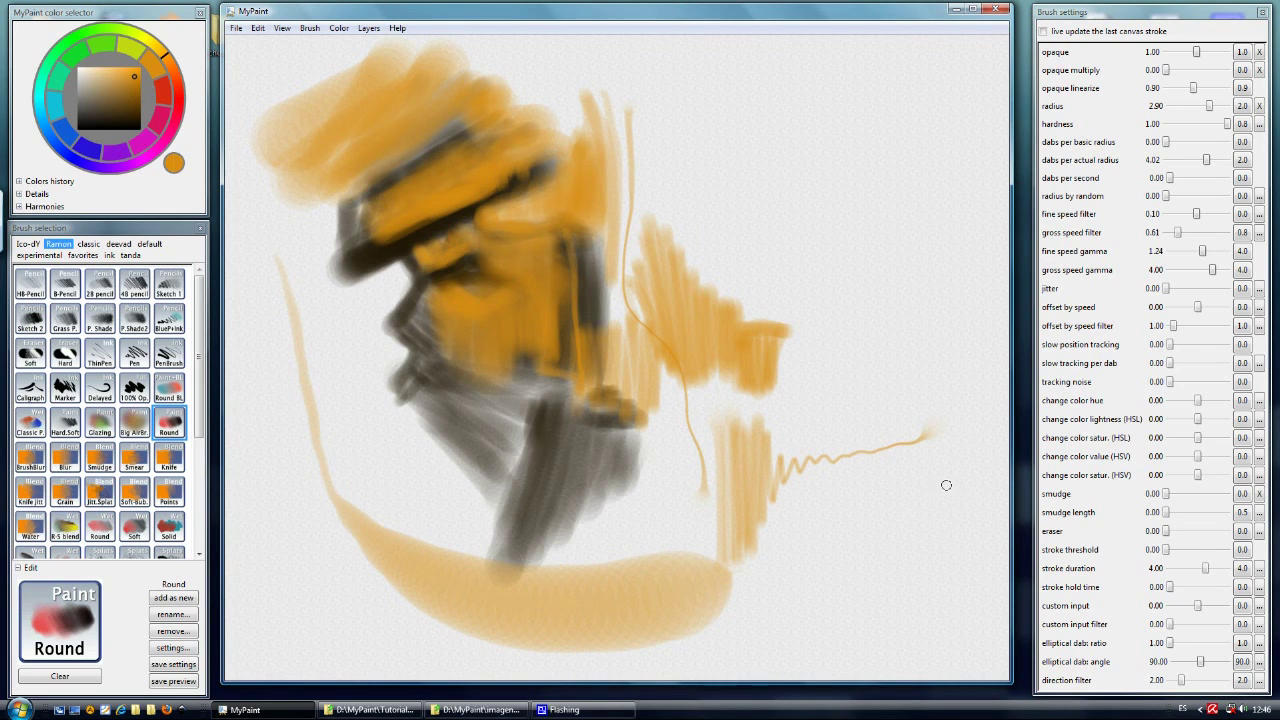
pyautogui.hotkey('ctrl', 'z')
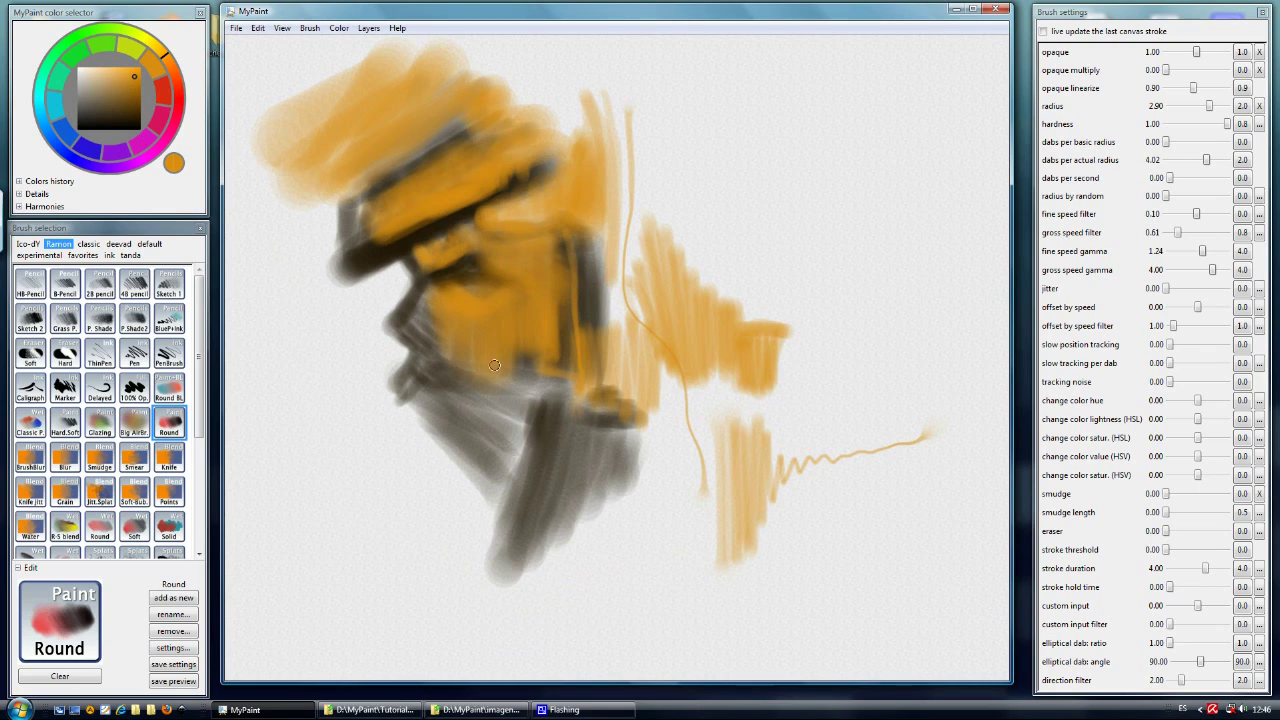
# Paint orange over the nose and light tan over the cheek, and recheck the brush's radius dynamics
pyautogui.moveTo(429, 297)
pyautogui.mouseDown()
pyautogui.moveTo(404, 318)
pyautogui.moveTo(436, 340)
pyautogui.moveTo(442, 324)
pyautogui.moveTo(418, 292)
pyautogui.moveTo(396, 317)
pyautogui.mouseUp()
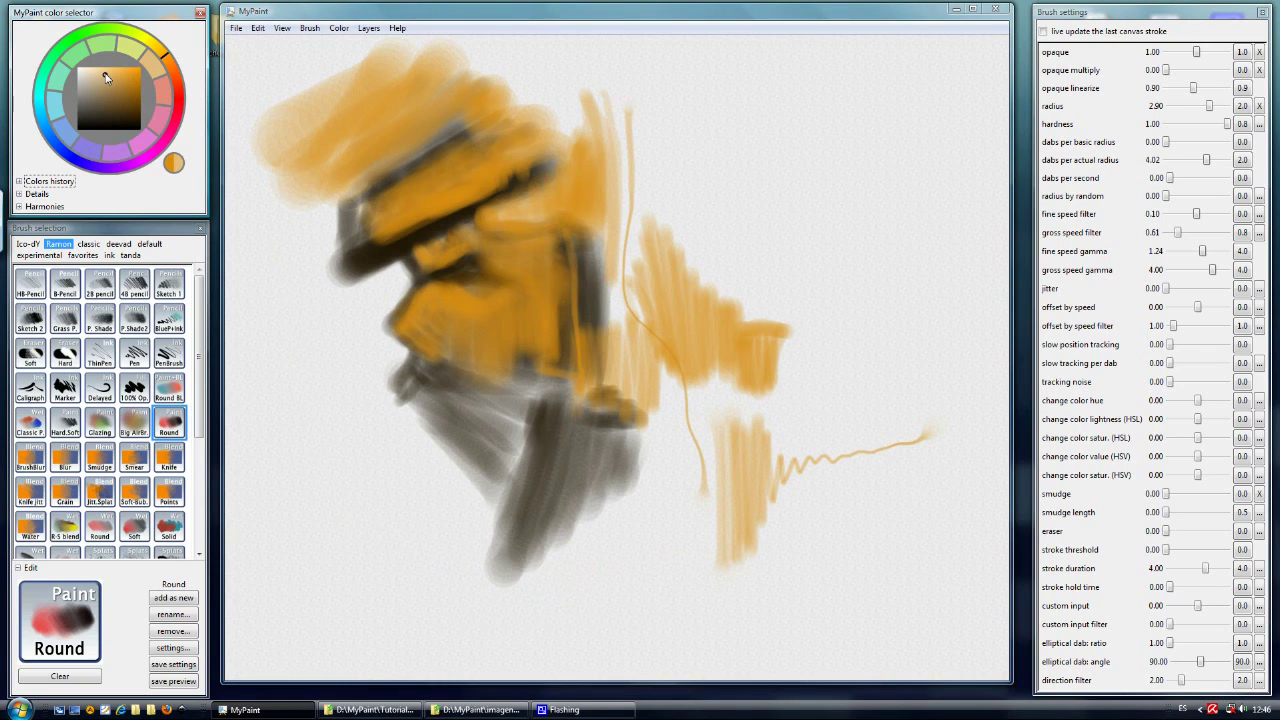
pyautogui.moveTo(441, 317)
pyautogui.mouseDown()
pyautogui.moveTo(423, 292)
pyautogui.moveTo(416, 318)
pyautogui.moveTo(446, 292)
pyautogui.moveTo(468, 311)
pyautogui.moveTo(462, 325)
pyautogui.moveTo(498, 305)
pyautogui.moveTo(487, 338)
pyautogui.moveTo(436, 326)
pyautogui.moveTo(470, 365)
pyautogui.moveTo(461, 371)
pyautogui.mouseUp()
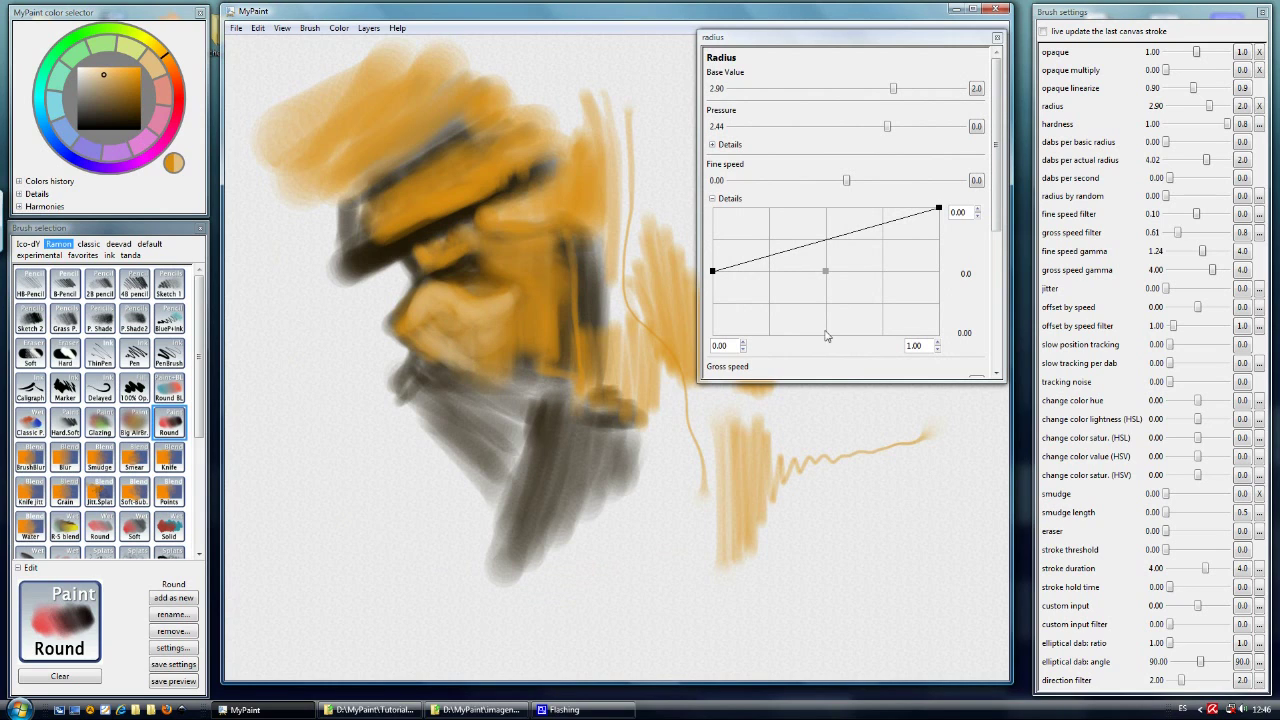
pyautogui.click(996, 37)
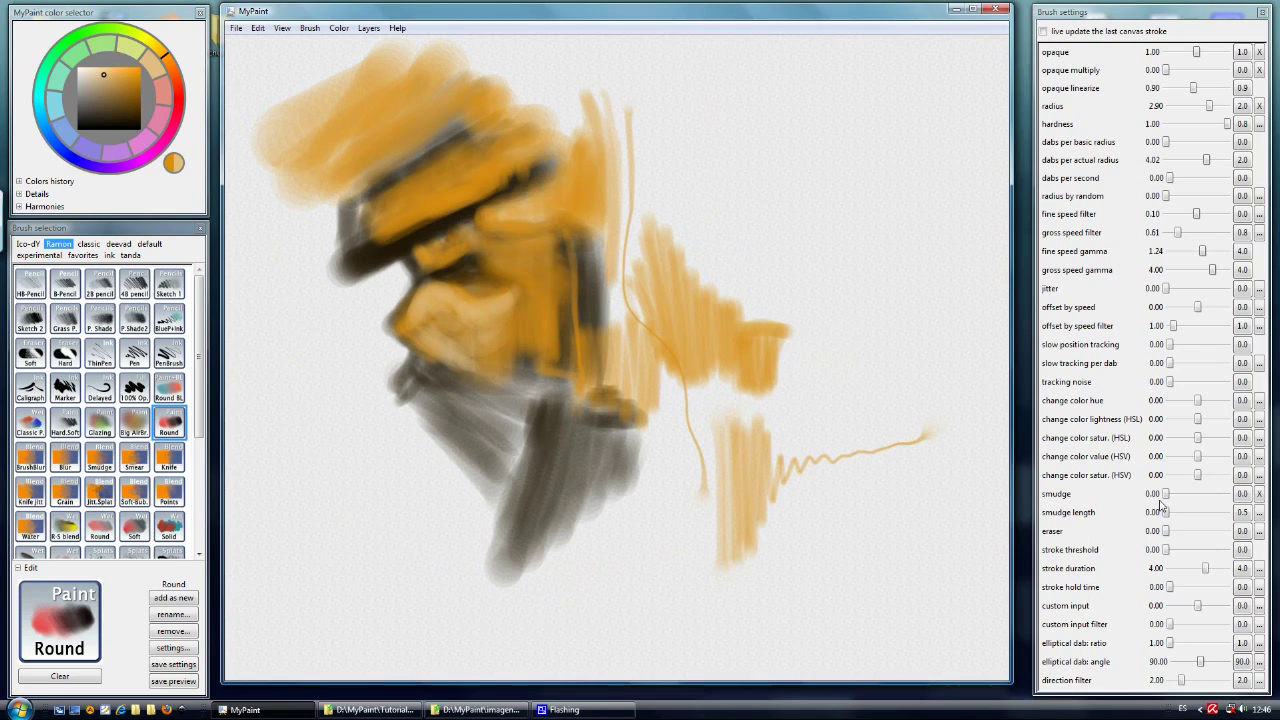
# Set the Round brush's smudge to 0.24 and blend light tan strokes over the cheek, nose and brow
pyautogui.moveTo(1165, 494); pyautogui.dragTo(1179, 500)
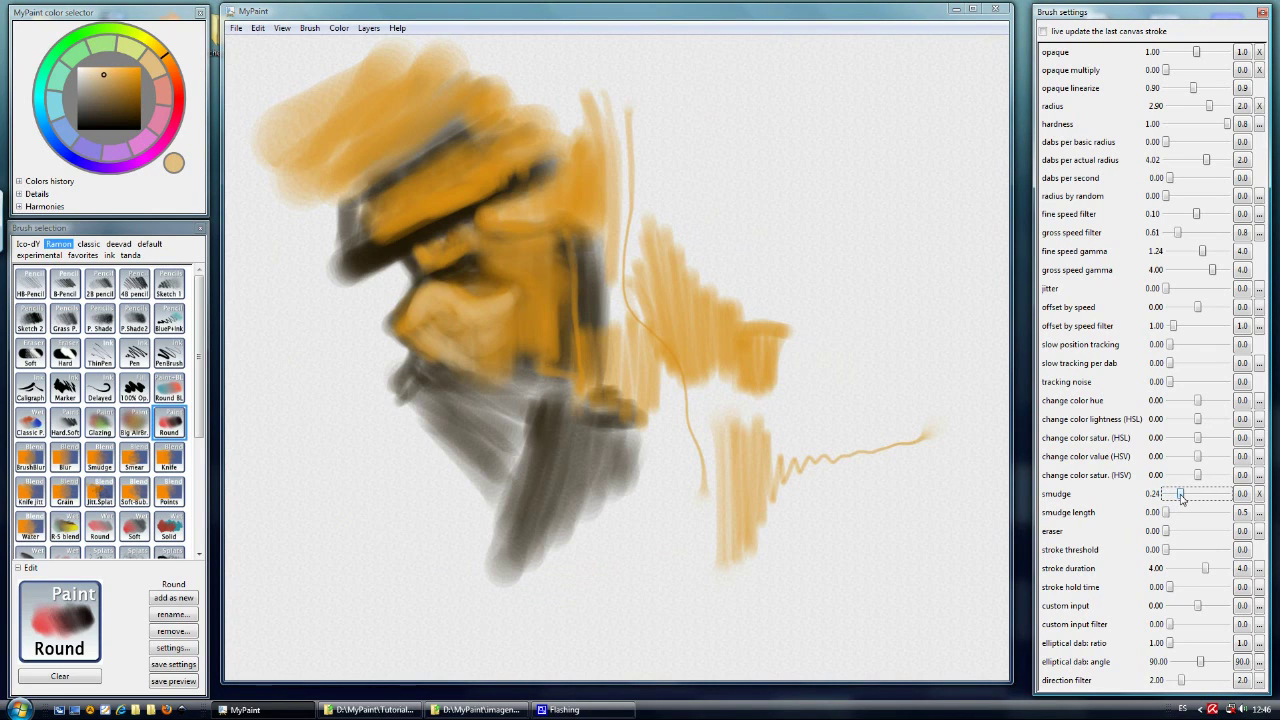
pyautogui.moveTo(490, 295); pyautogui.dragTo(537, 325)
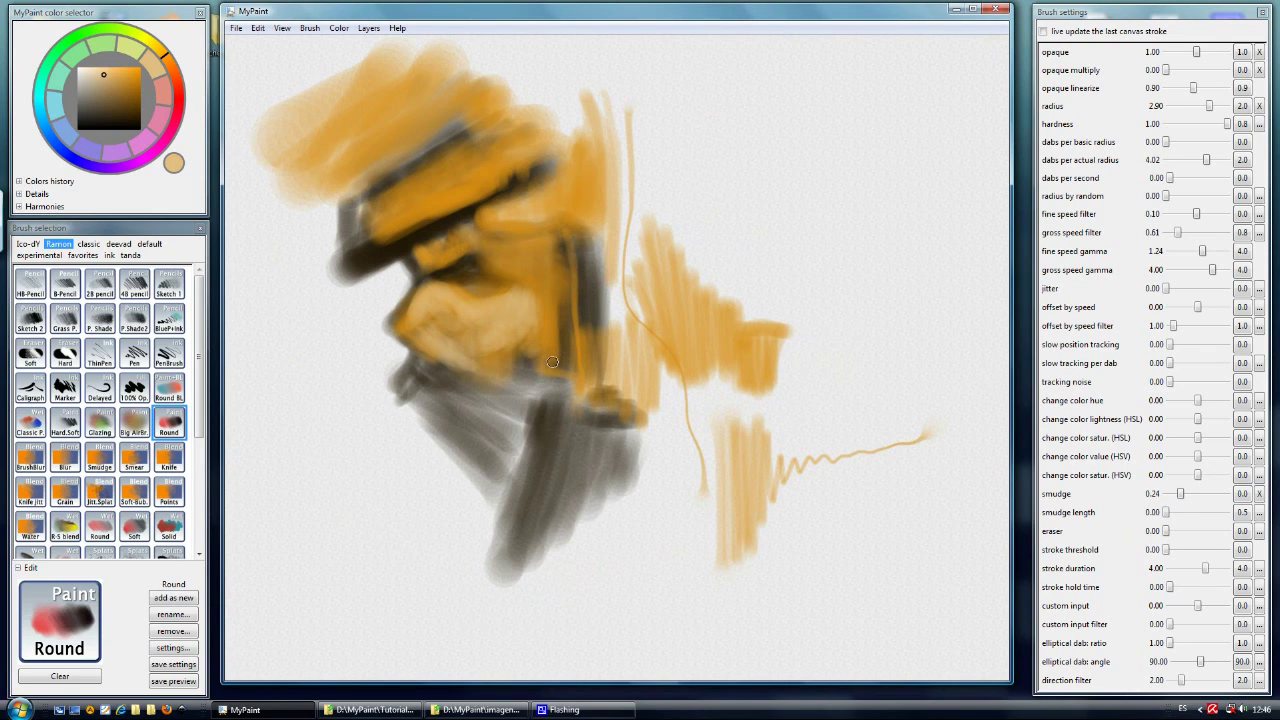
pyautogui.moveTo(415, 318)
pyautogui.mouseDown()
pyautogui.moveTo(414, 305)
pyautogui.moveTo(398, 326)
pyautogui.mouseUp()
pyautogui.moveTo(428, 278)
pyautogui.mouseDown()
pyautogui.moveTo(444, 246)
pyautogui.moveTo(482, 240)
pyautogui.mouseUp()
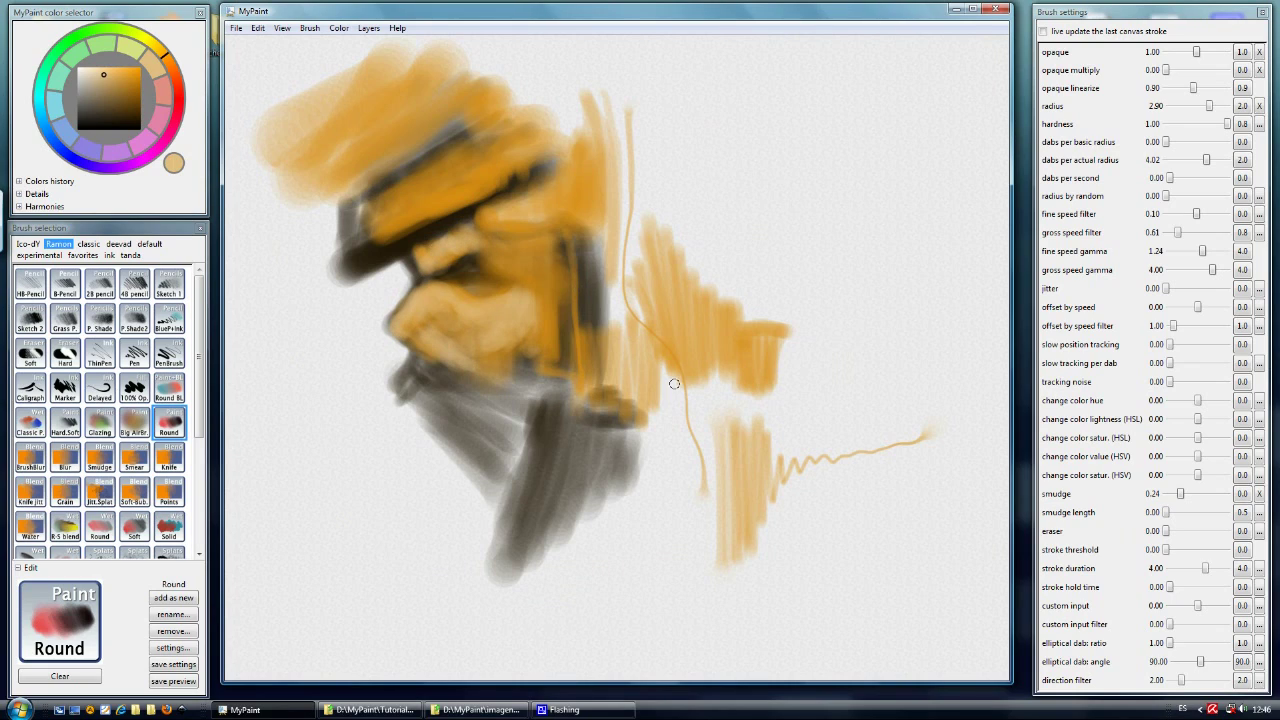